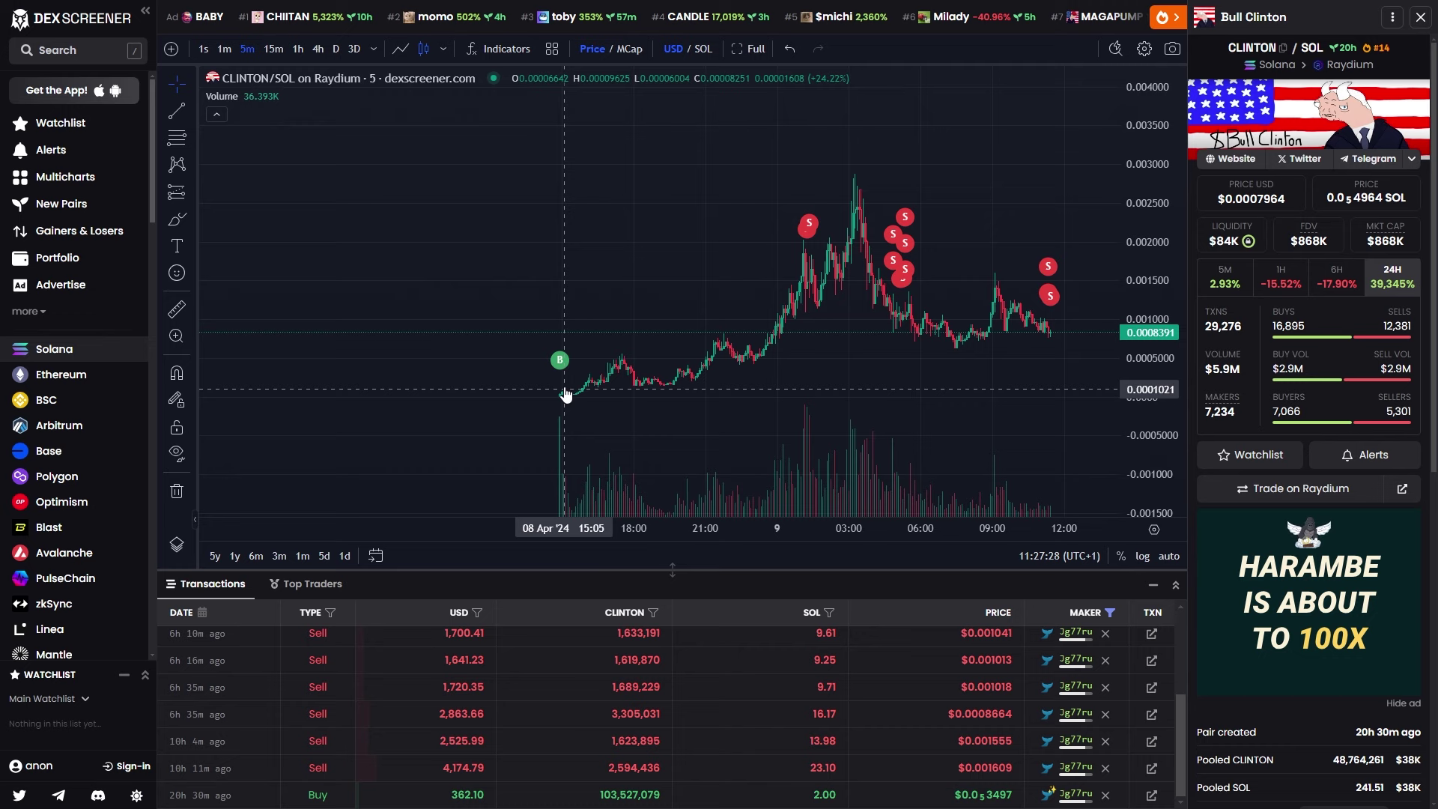
Examine the filtered wallet's CLINTON trades on the chart and in the transactions list, from its initial buy through its sells.
mouse_move(562, 367)
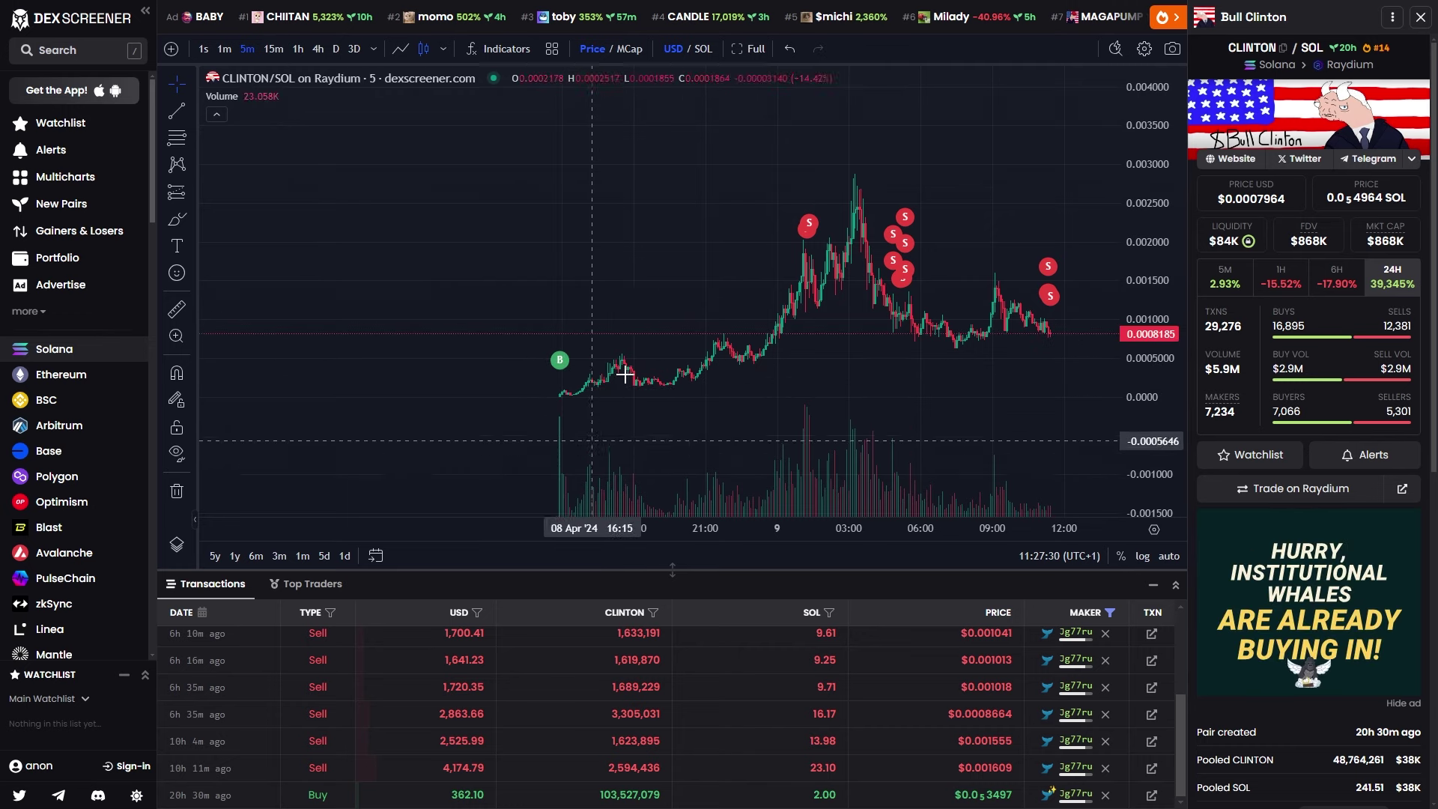
drag(448, 798, 487, 796)
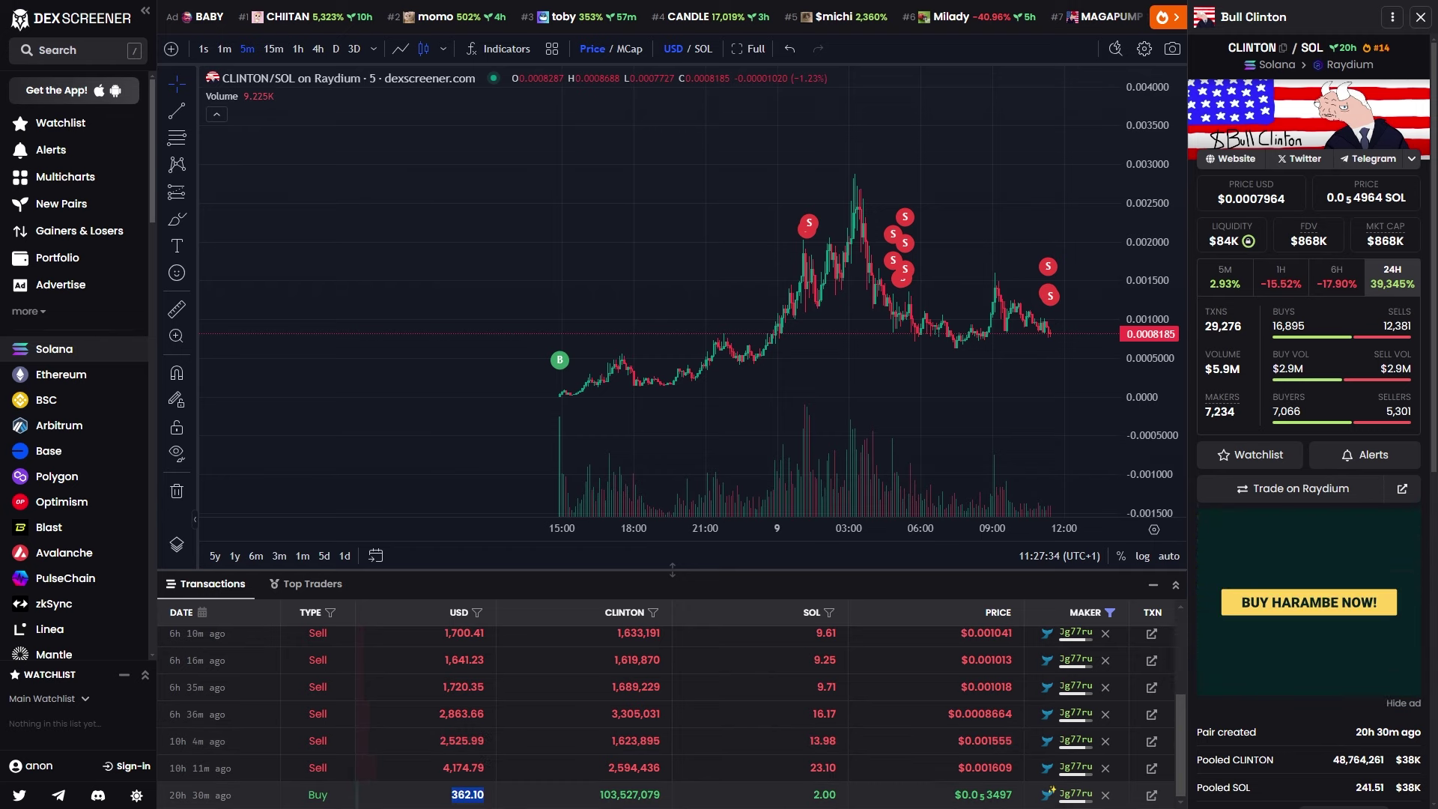
scroll(846, 764, up, 3)
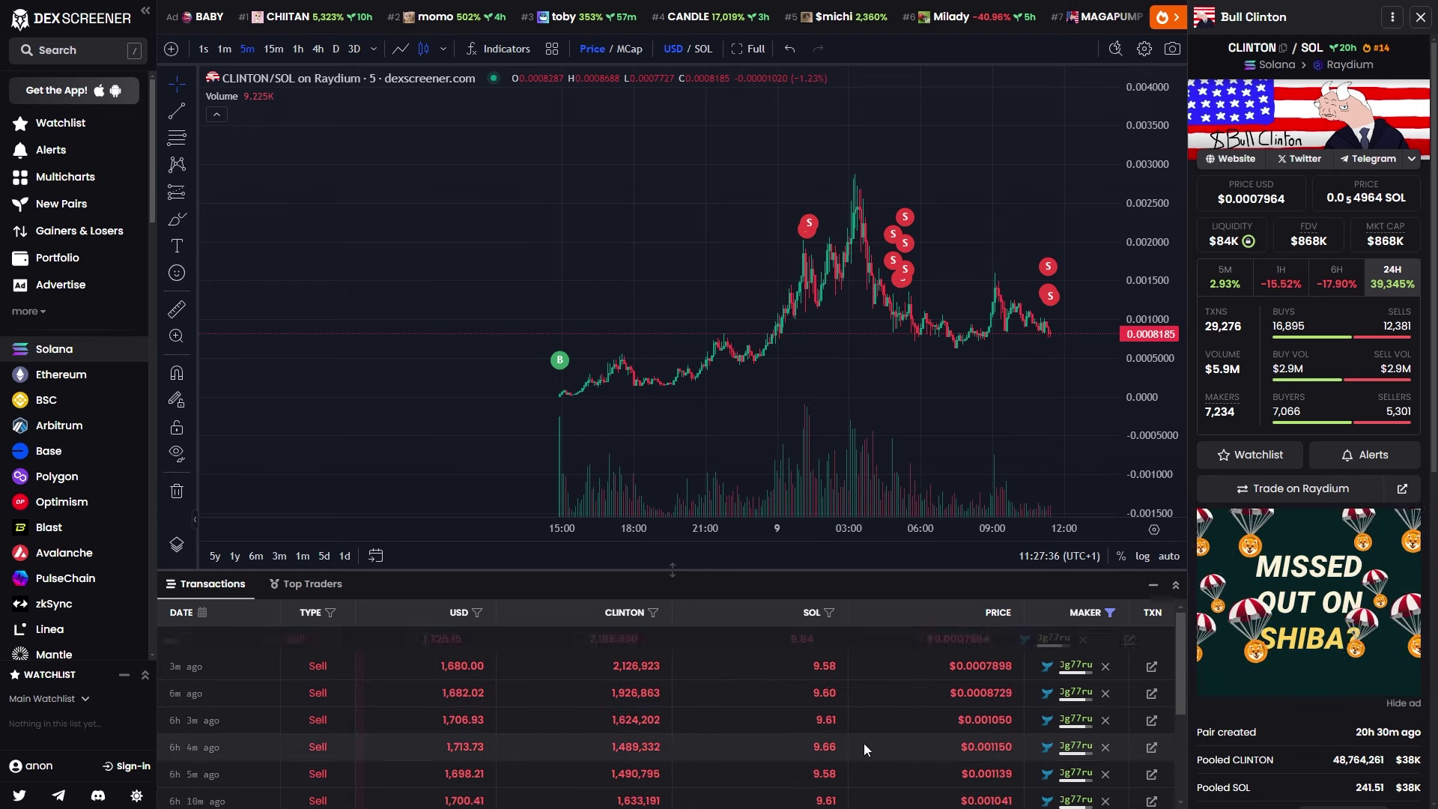
mouse_move(1048, 642)
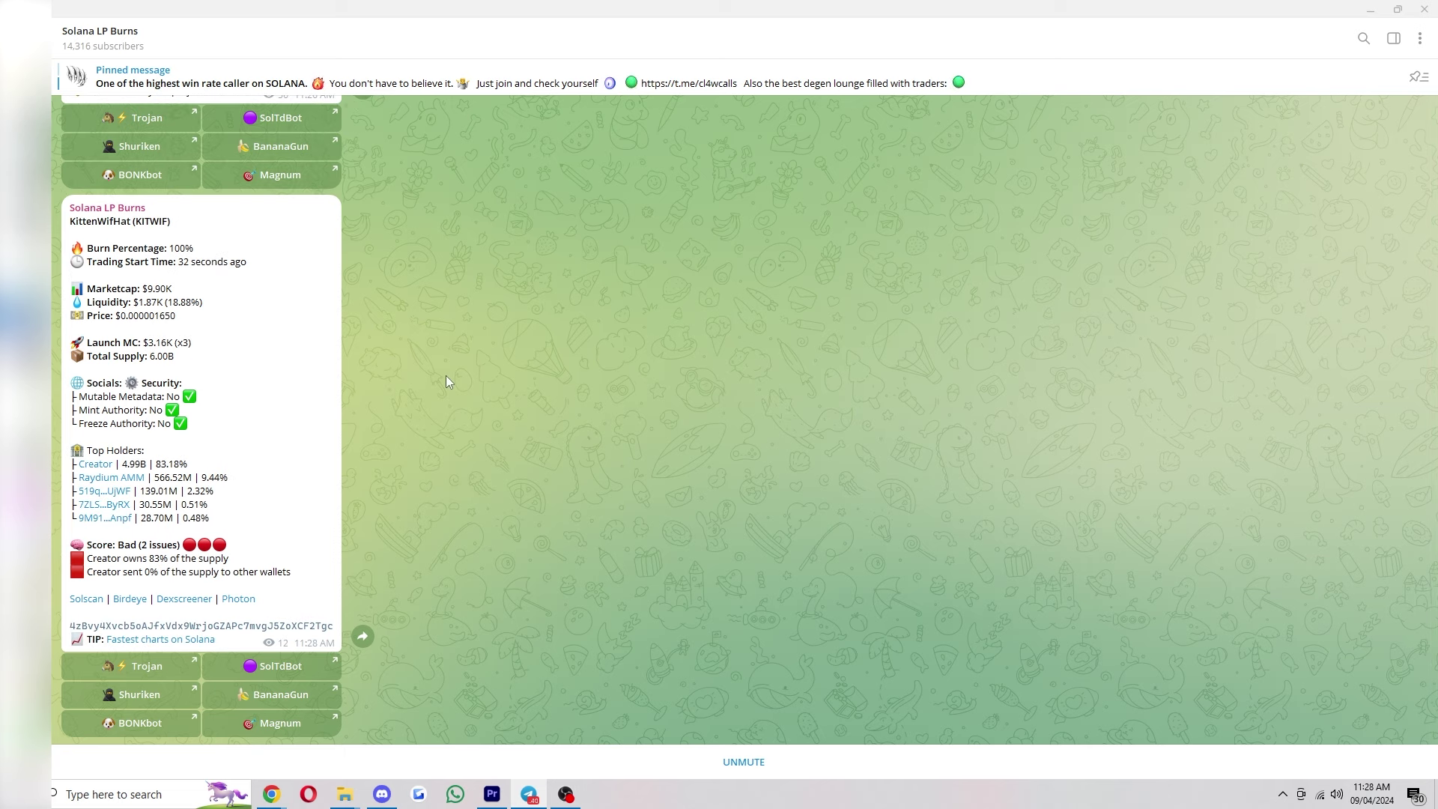
Examine the Trading Start Time entry in the KittenWifHat alert of the Solana LP Burns channel in Telegram.
drag(86, 265, 248, 264)
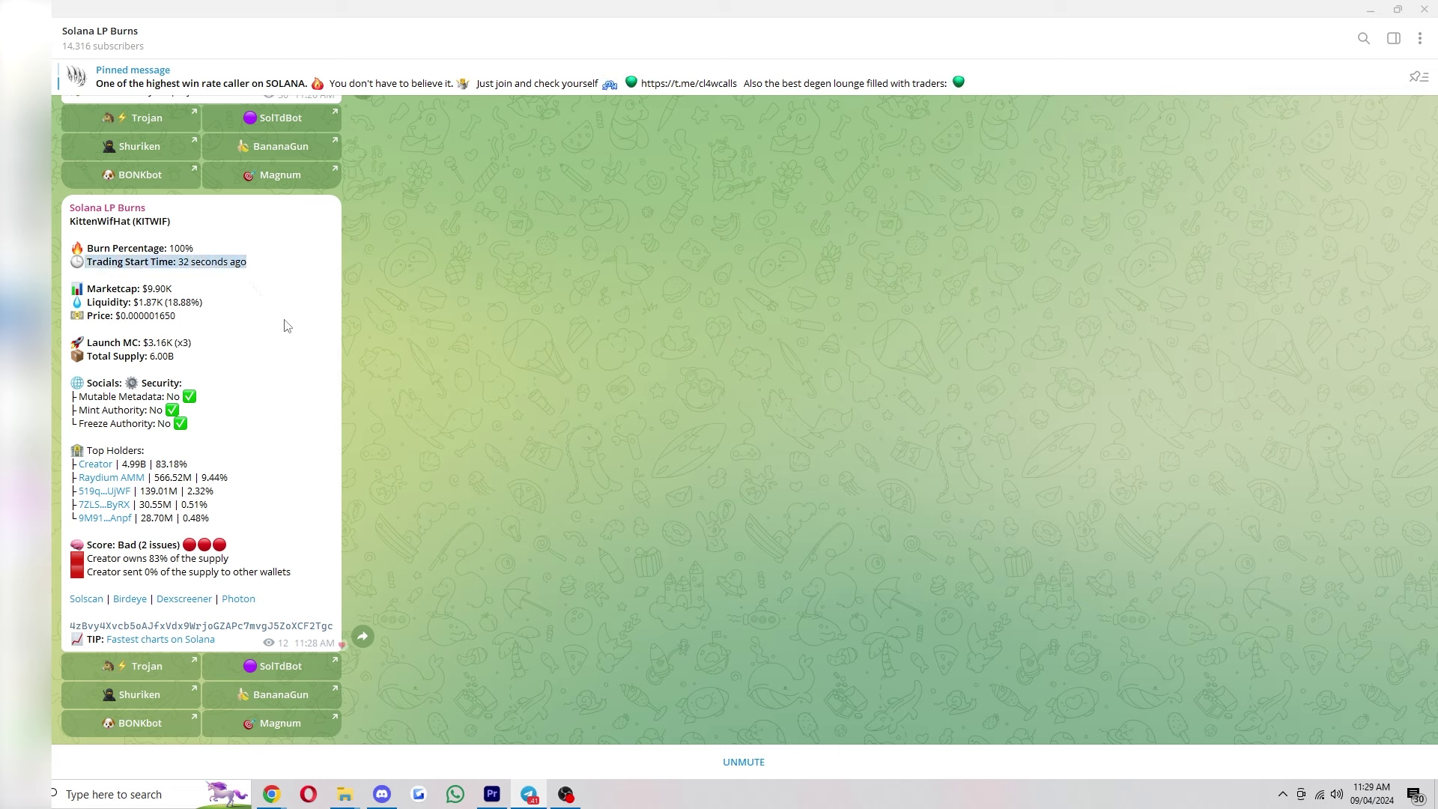
click(228, 304)
drag(75, 275, 212, 268)
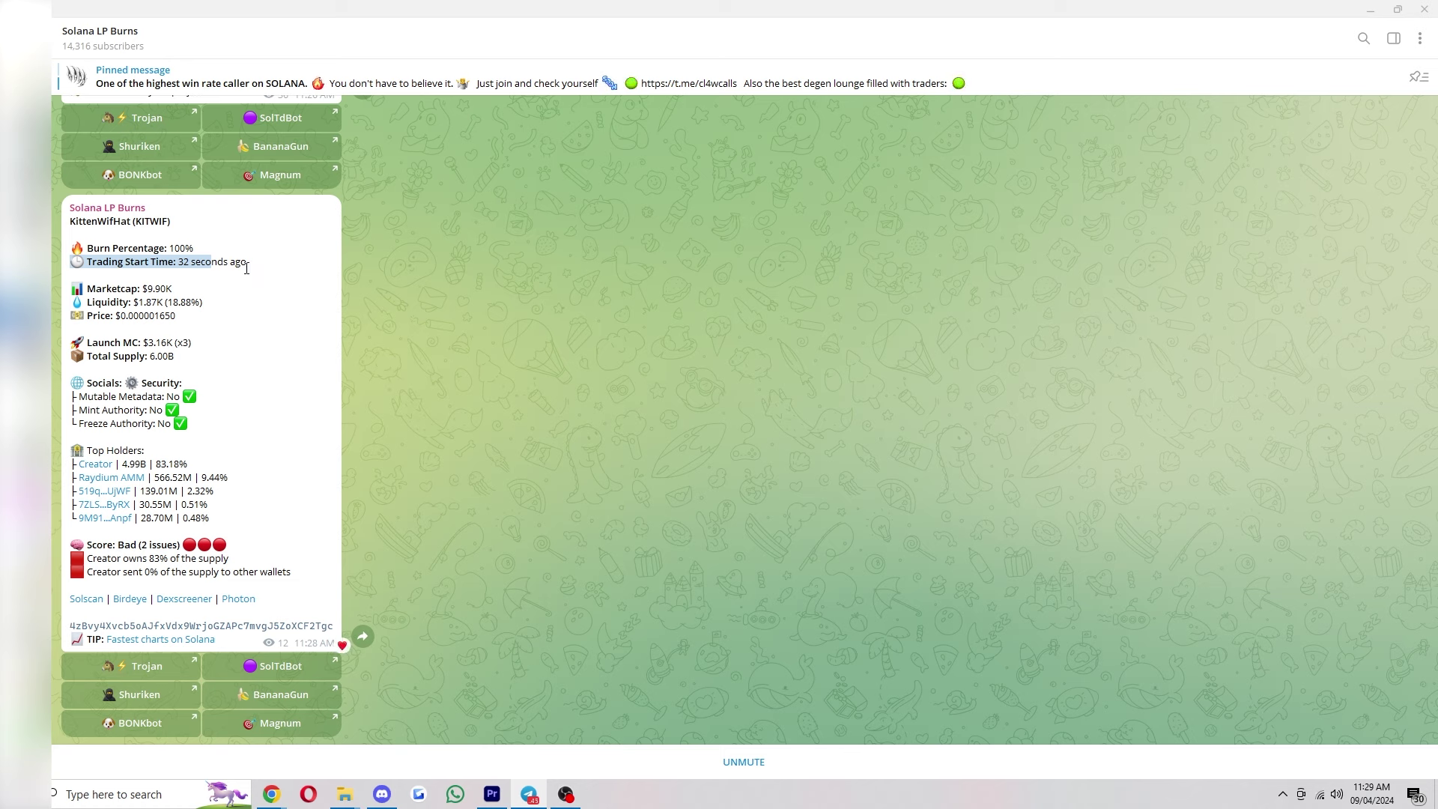
click(246, 268)
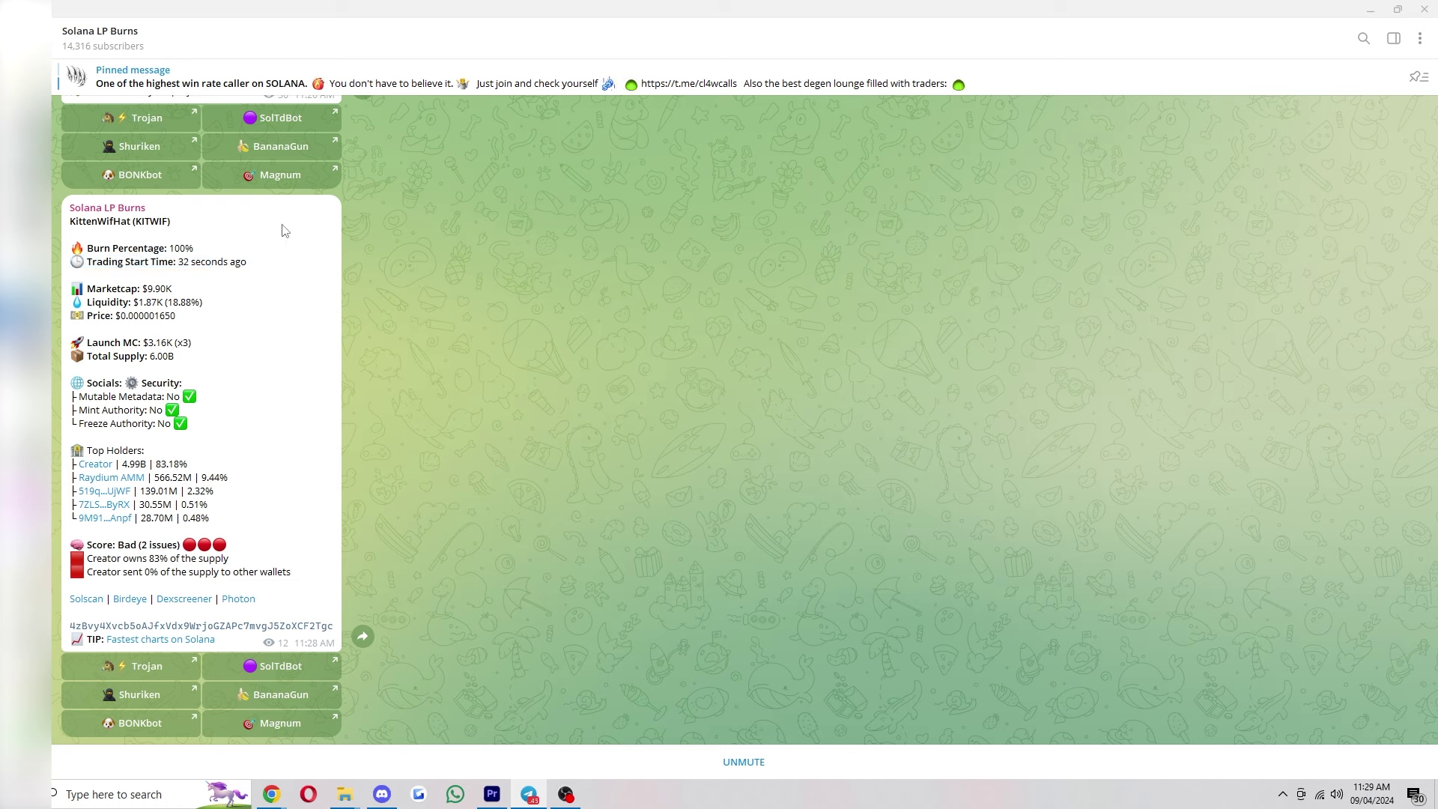
drag(177, 262, 249, 261)
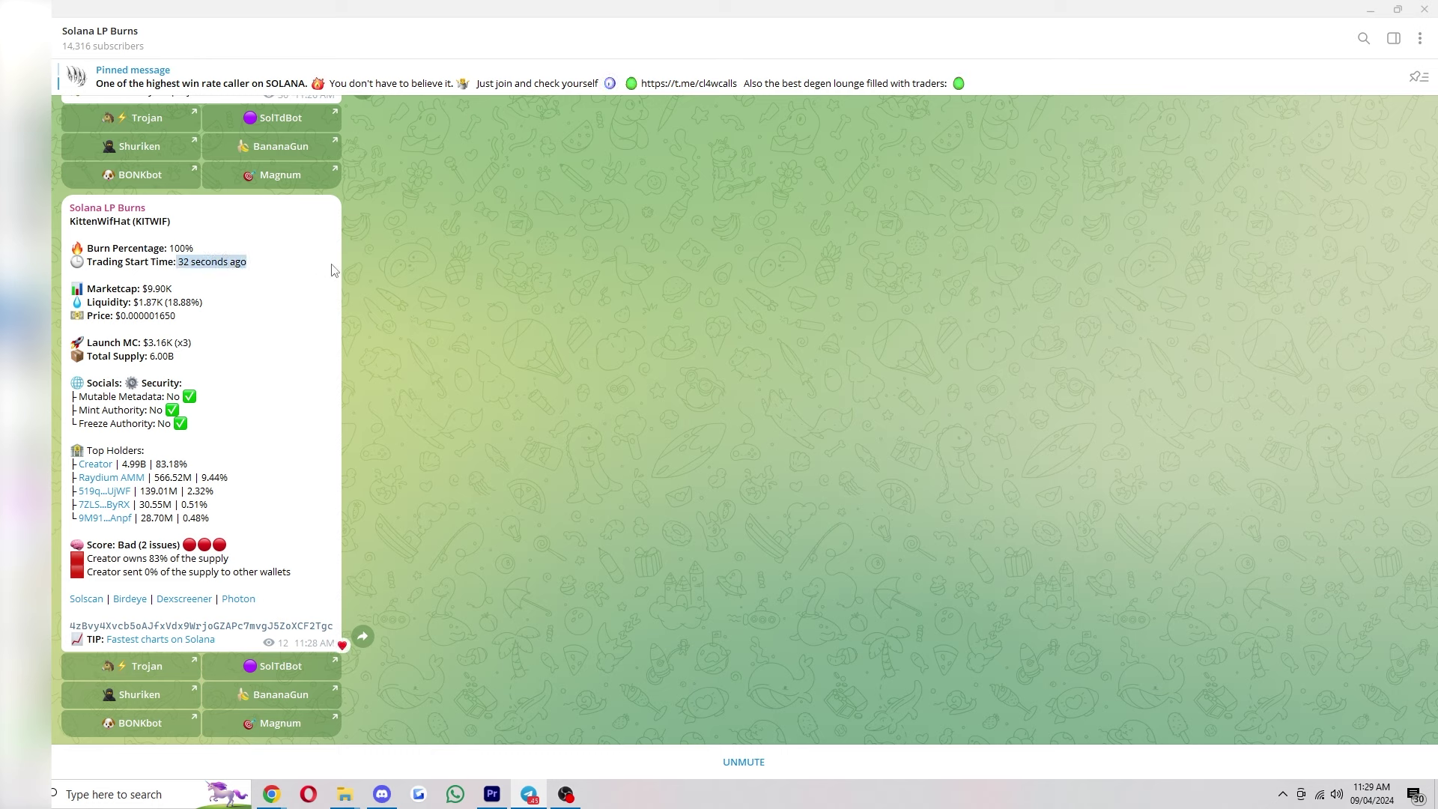
Find the earlier Squidipuss alert in the channel and examine its Trading Start Time entry.
scroll(225, 314, up, 10)
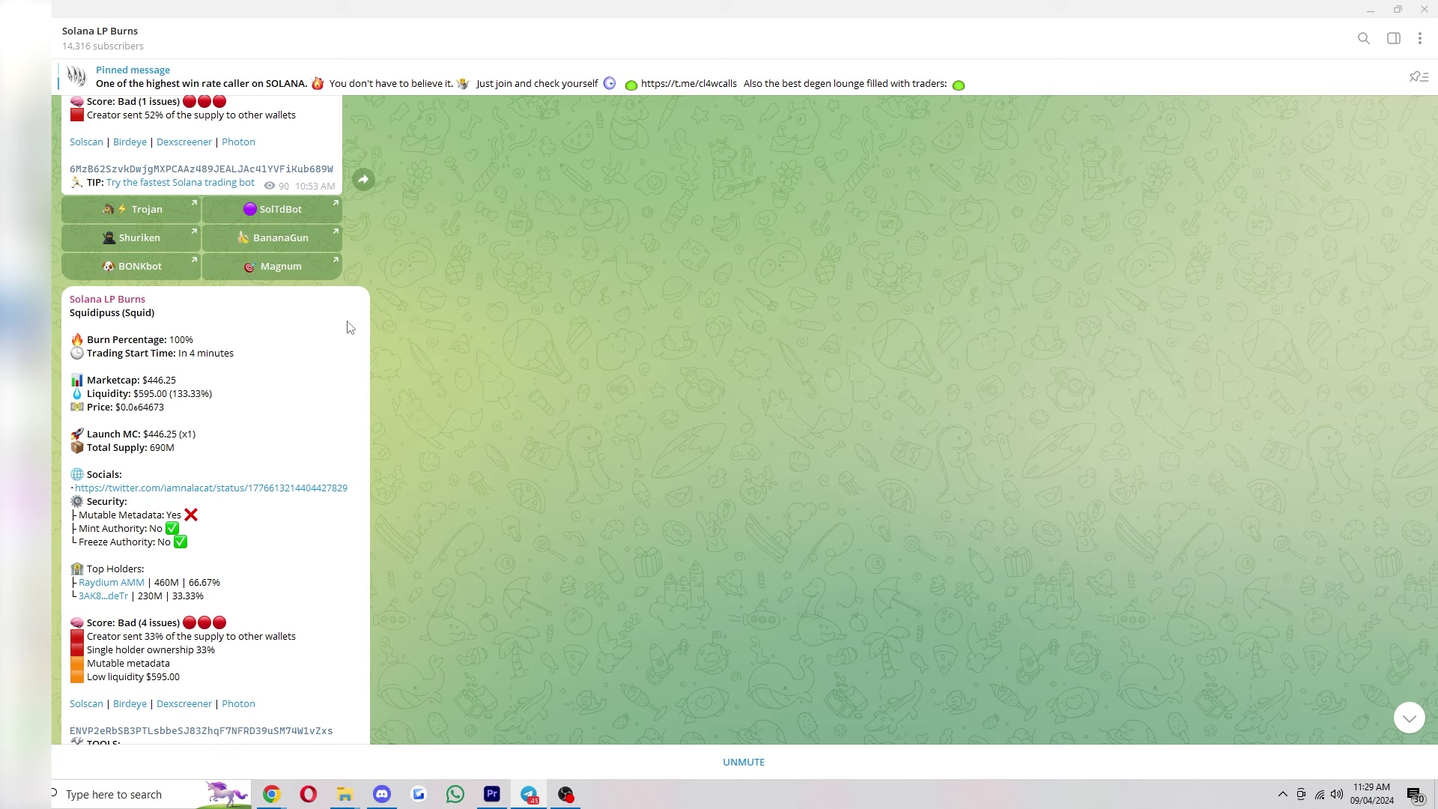
drag(80, 358, 250, 357)
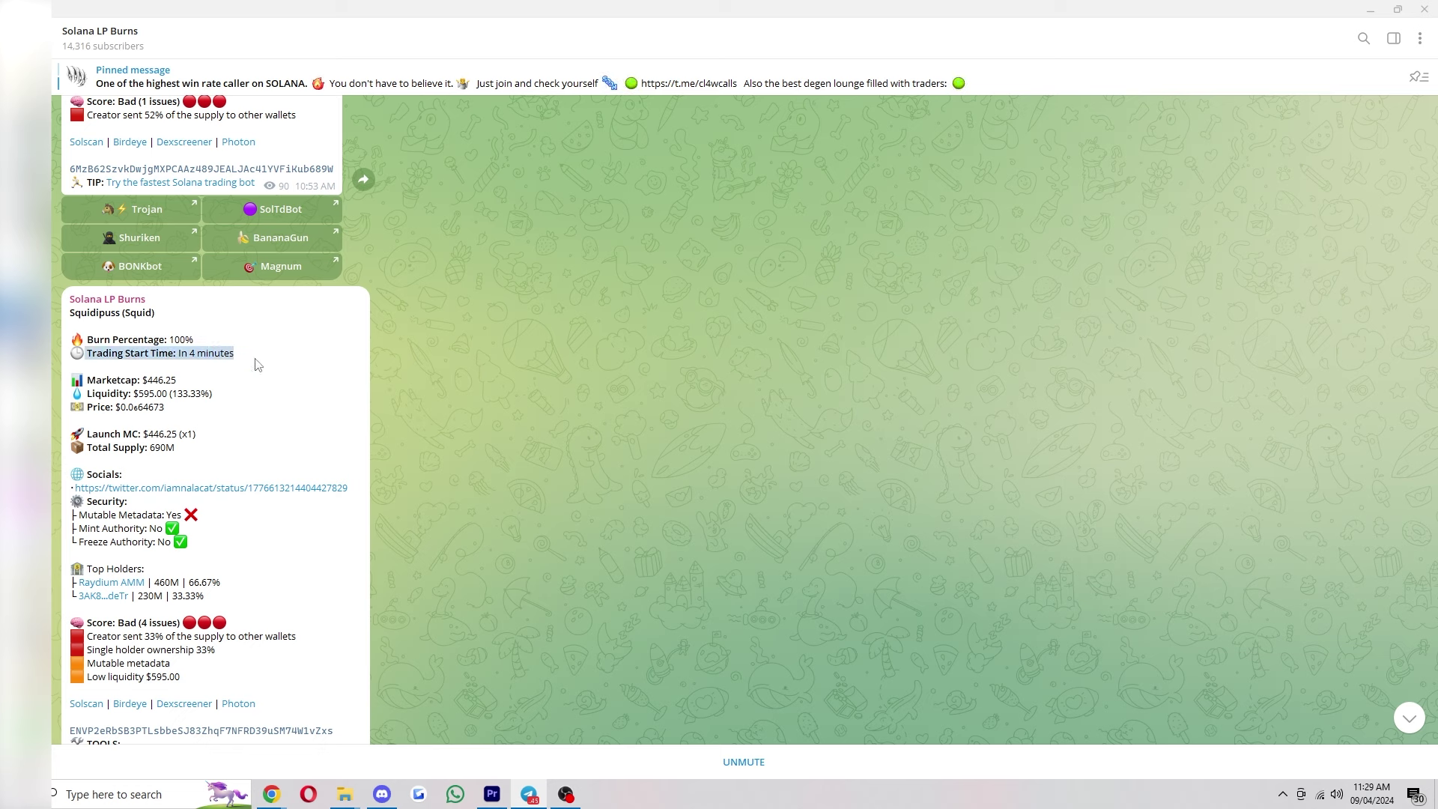
scroll(240, 366, down, 2)
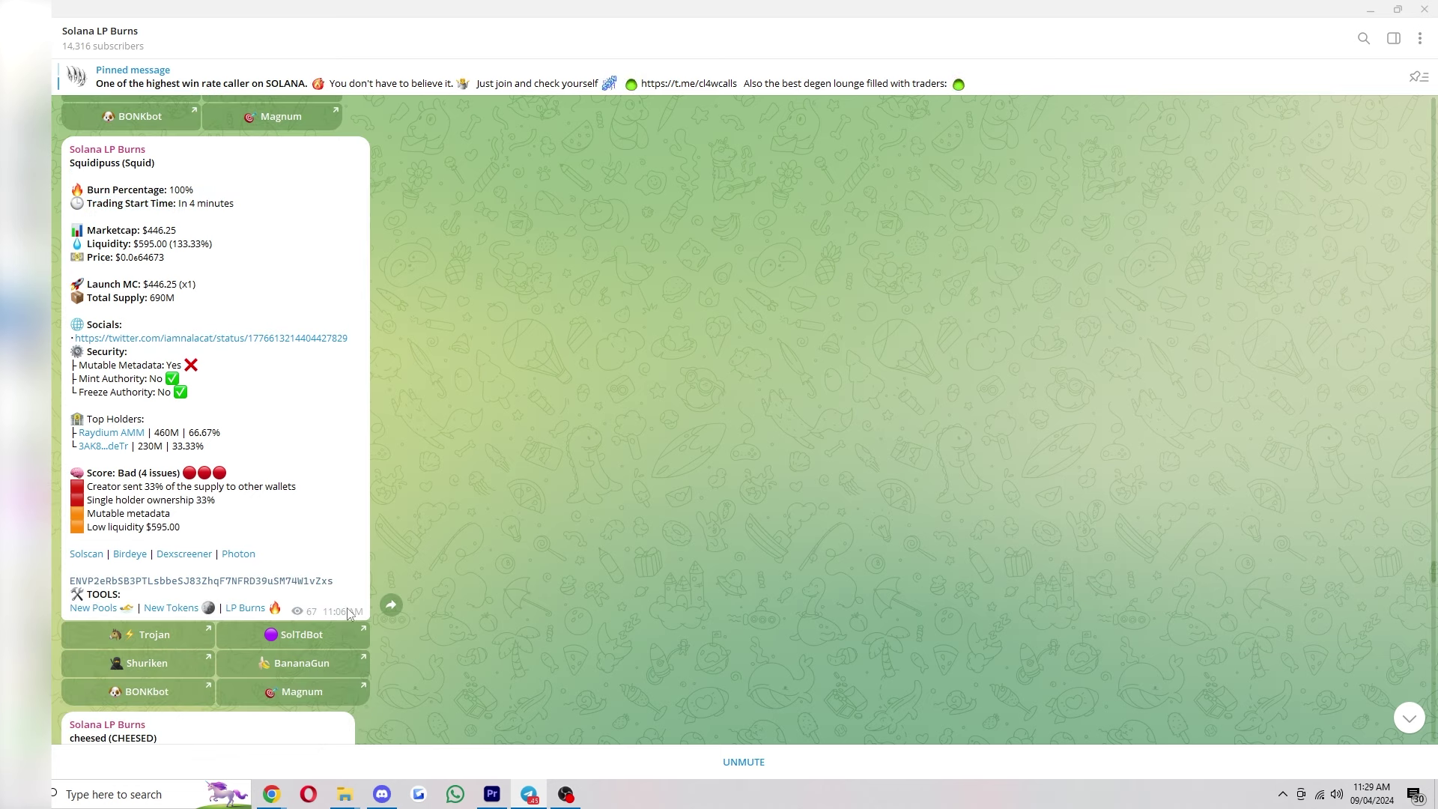
key(ctrl+a)
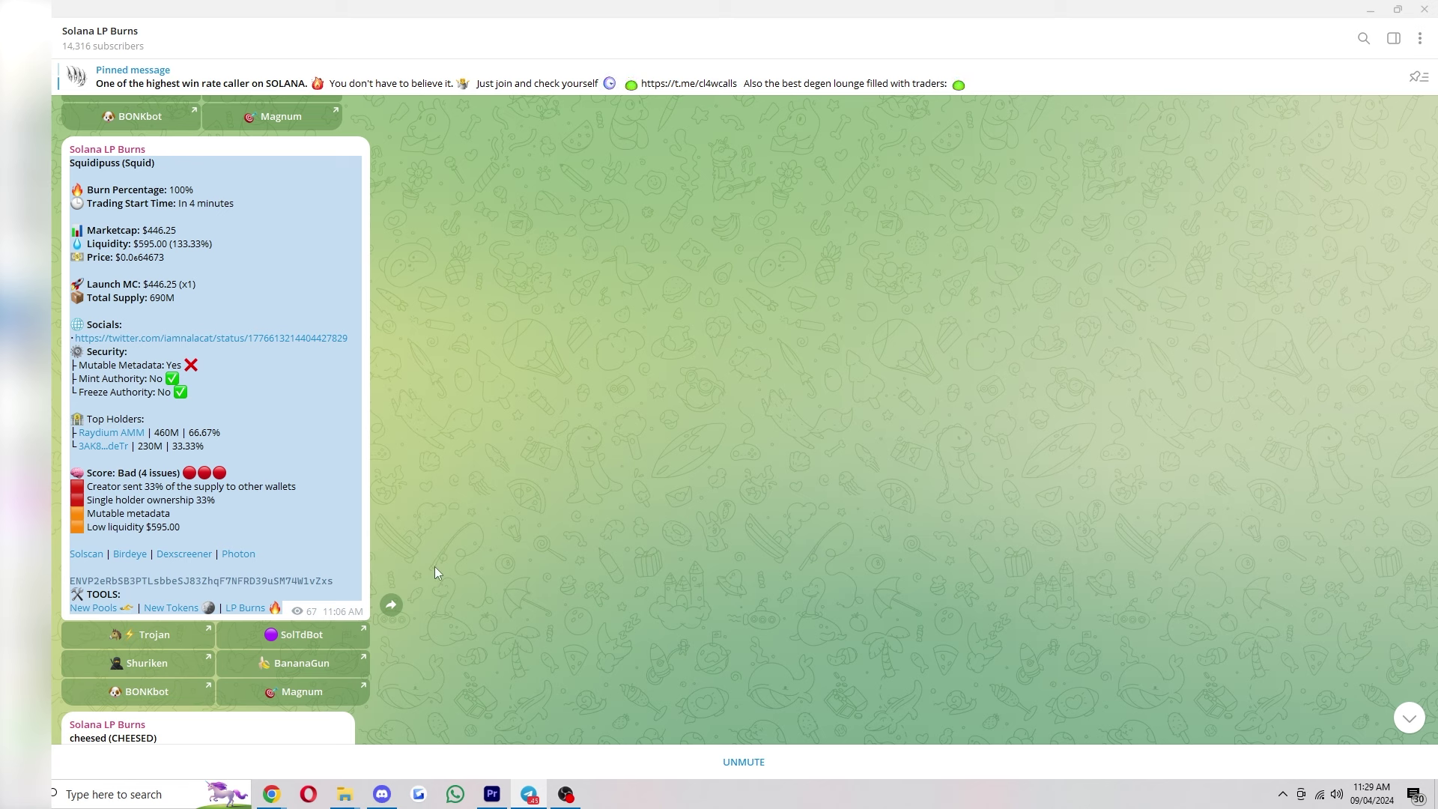
click(371, 386)
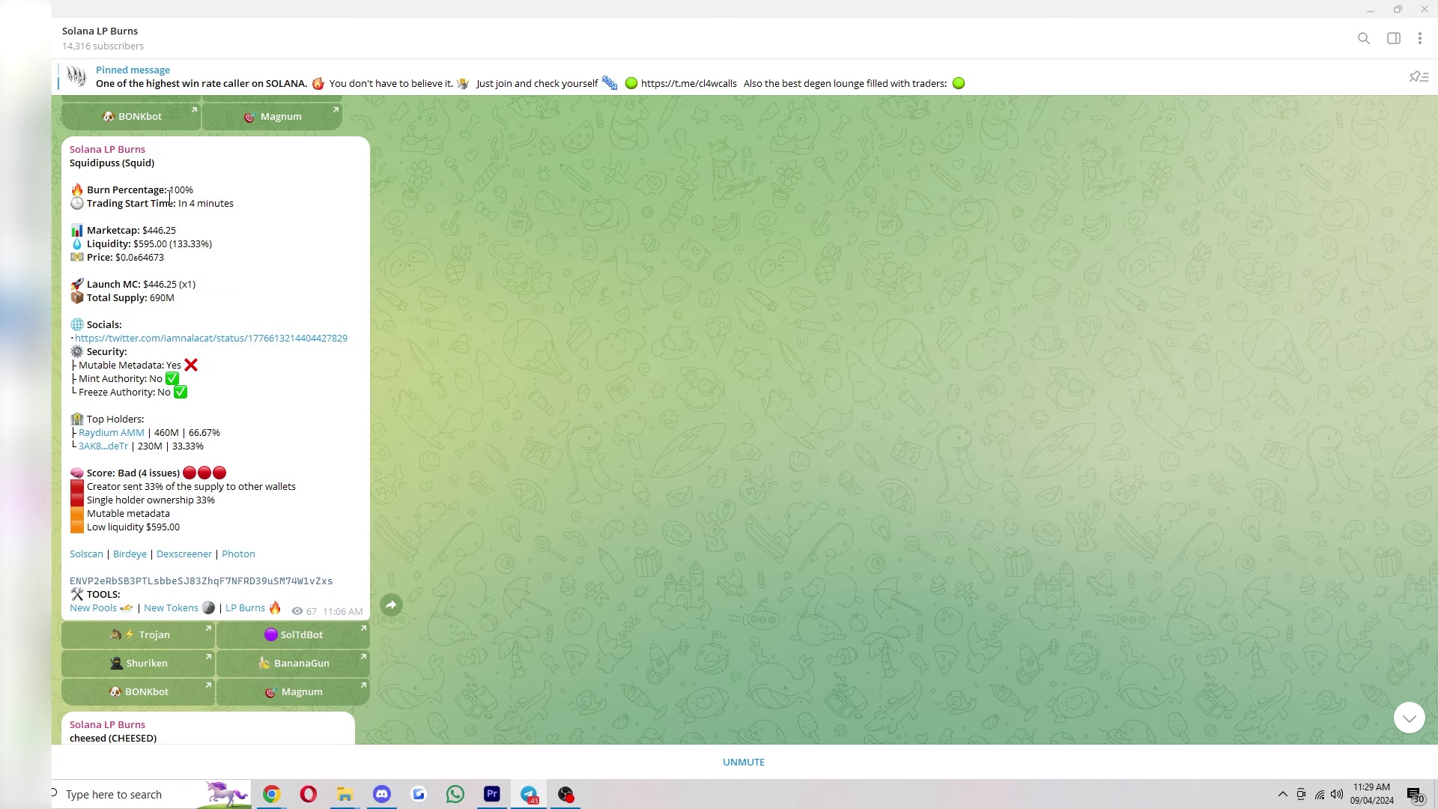
drag(91, 203, 239, 210)
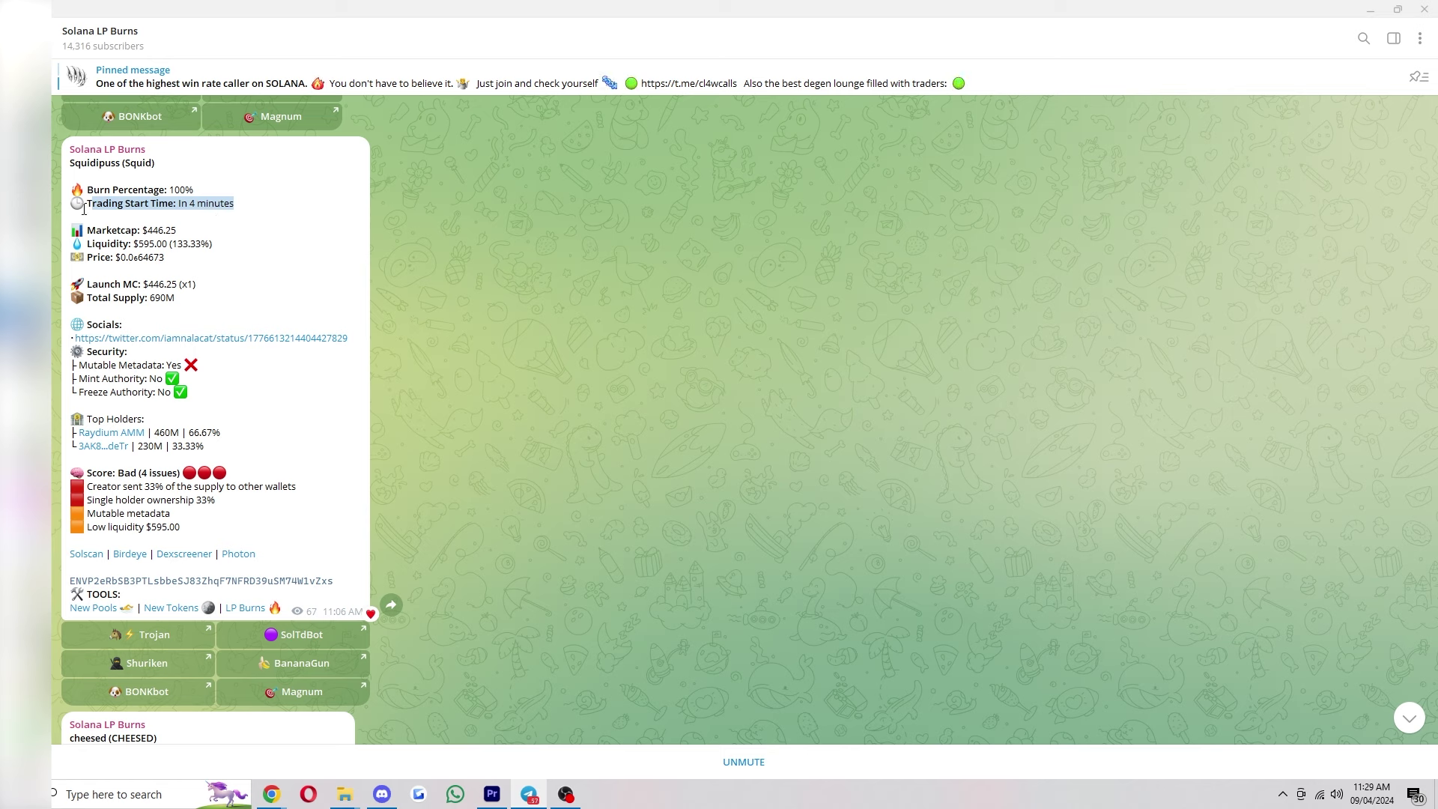
drag(81, 204, 245, 205)
Examine the Security section of the Squidipuss alert, covering mutable metadata, mint authority and freeze authority.
drag(84, 351, 203, 391)
click(198, 385)
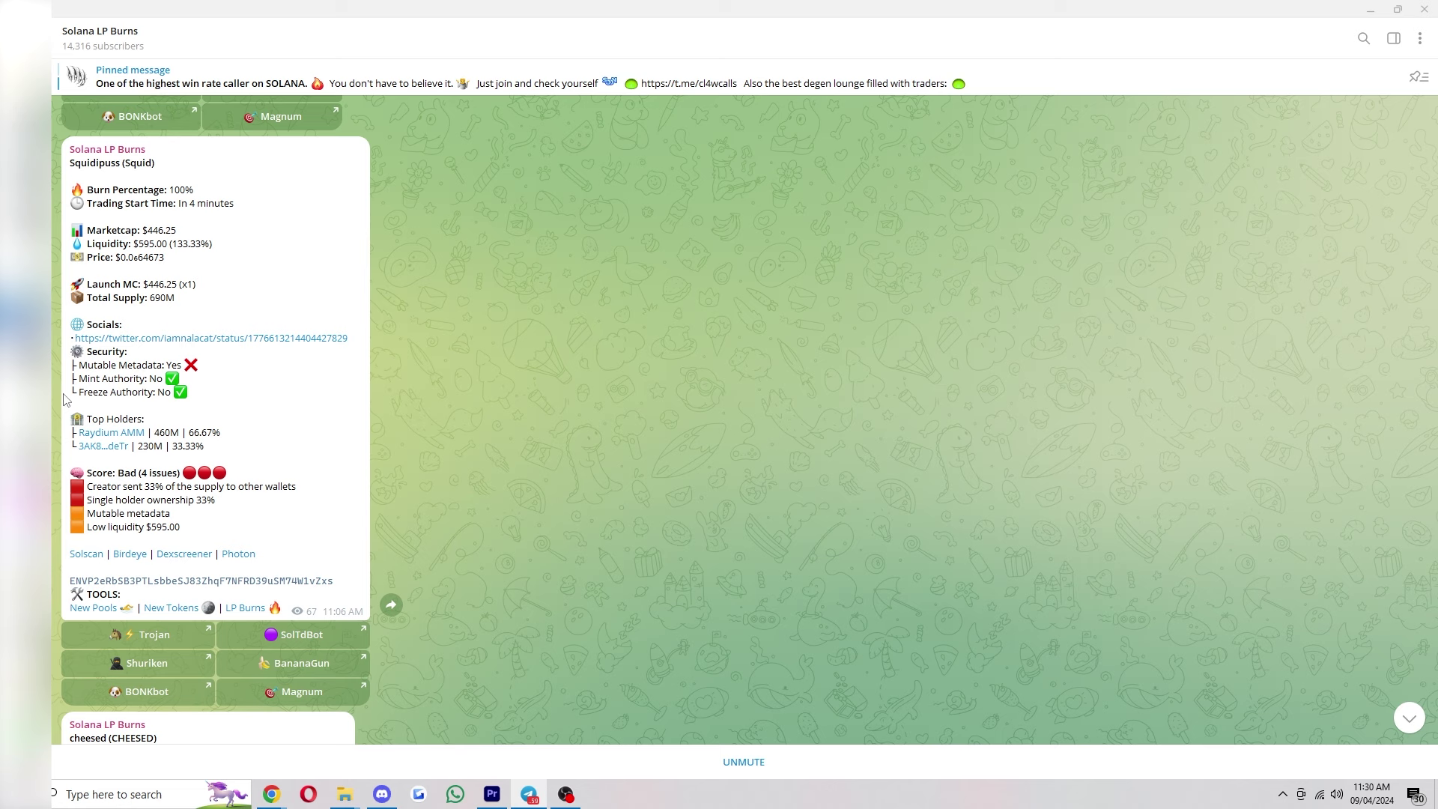
drag(75, 364, 178, 367)
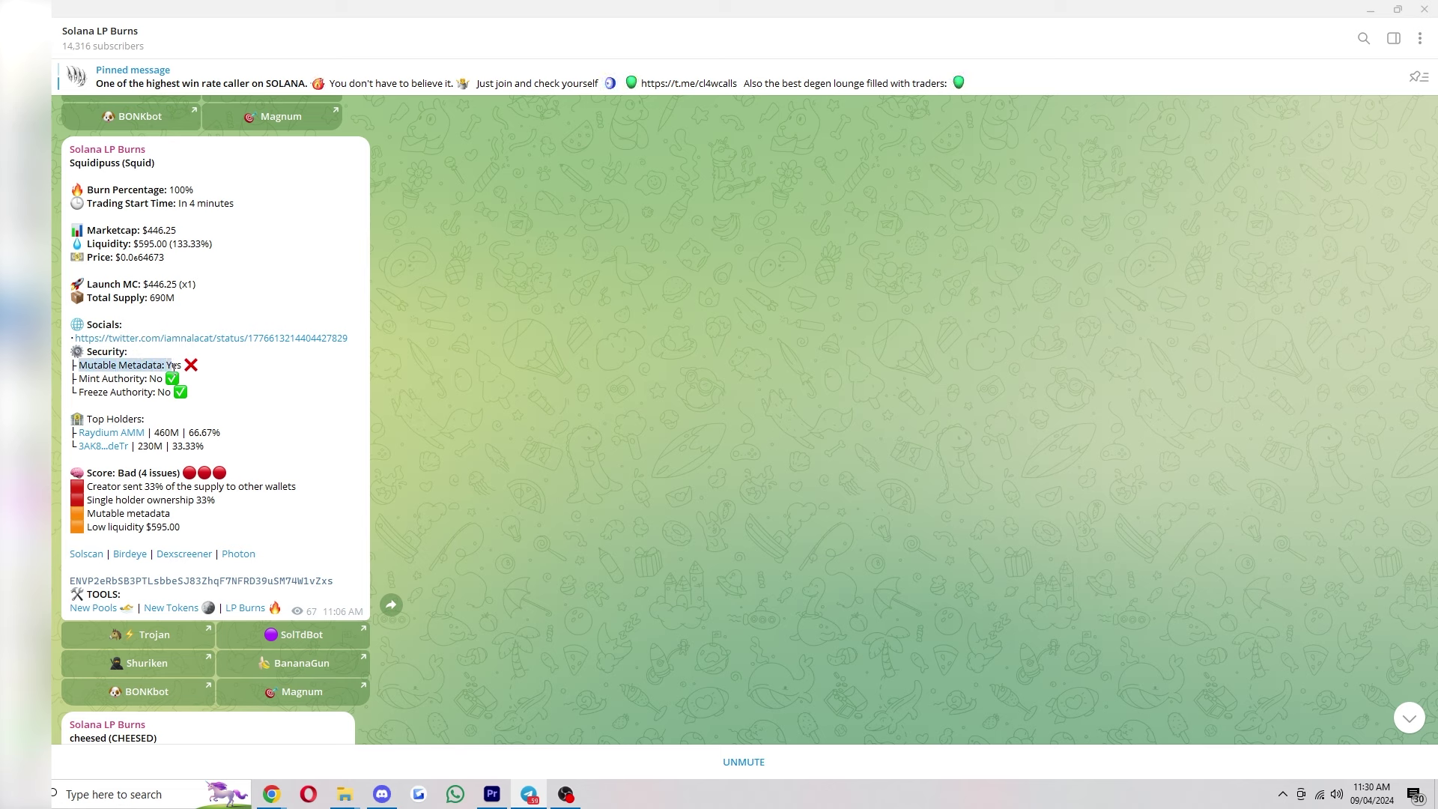
double_click(179, 365)
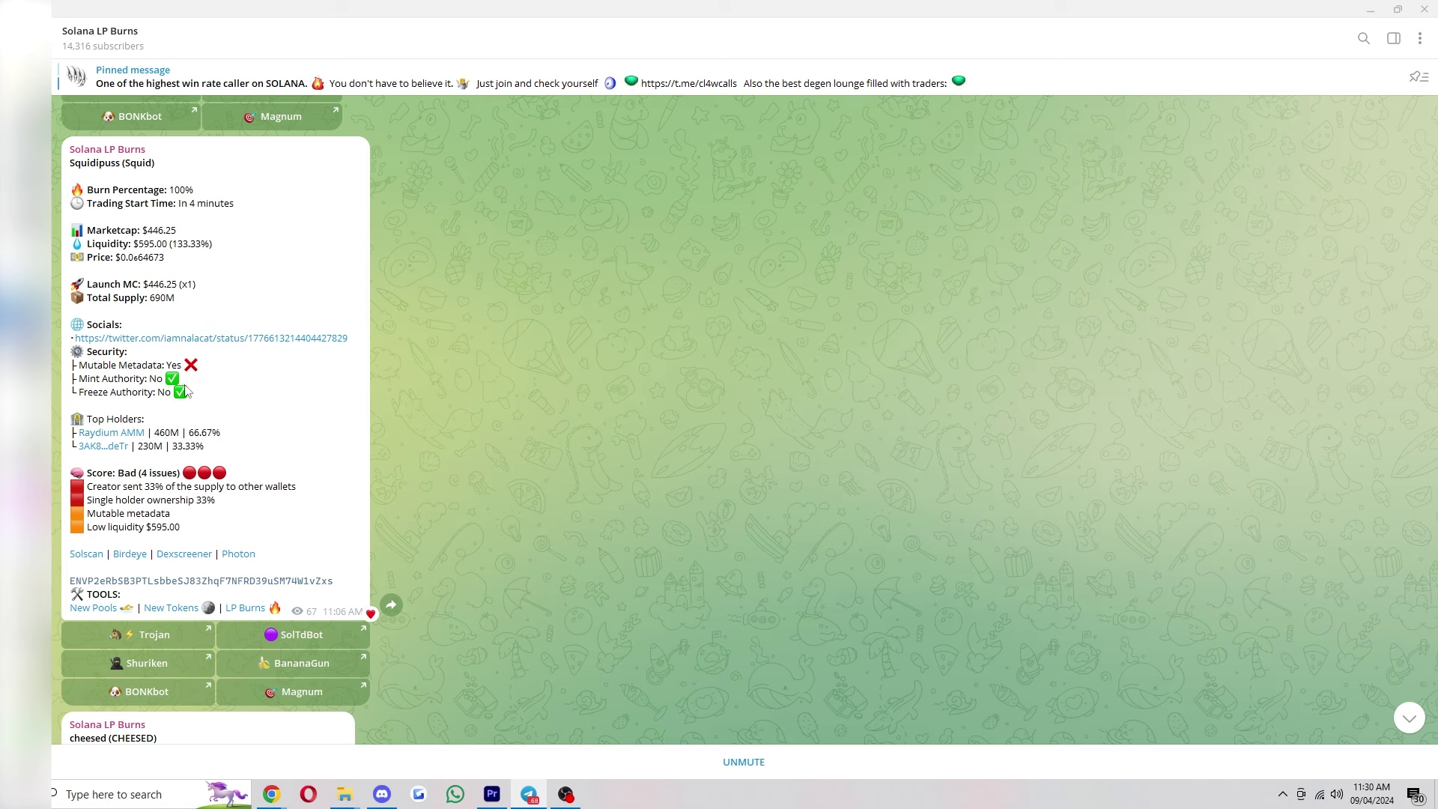
drag(189, 394, 84, 357)
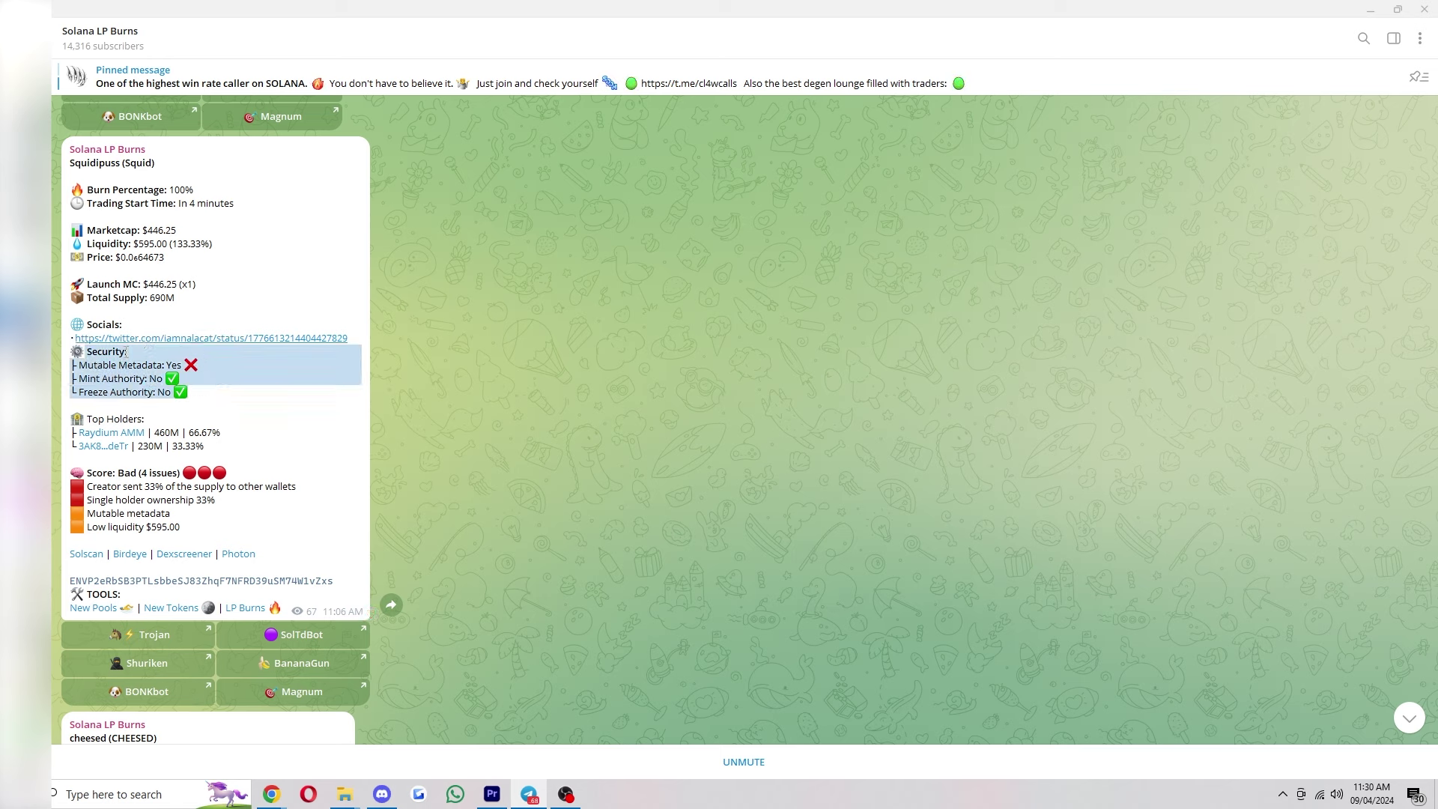
click(206, 387)
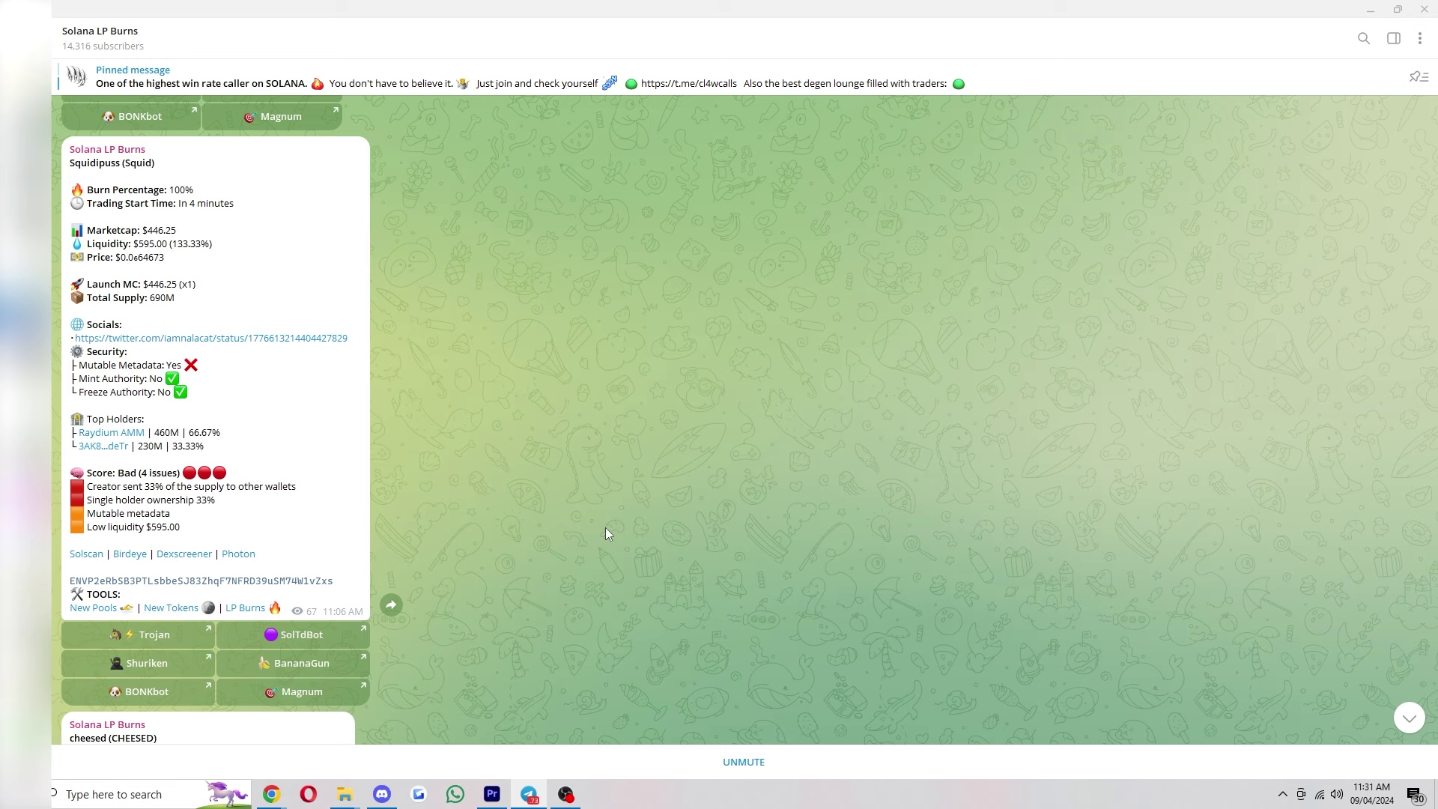
Examine the Top Holders section of the Squidipuss alert, comparing the Raydium AMM share with the other wallet's share.
drag(87, 421, 154, 420)
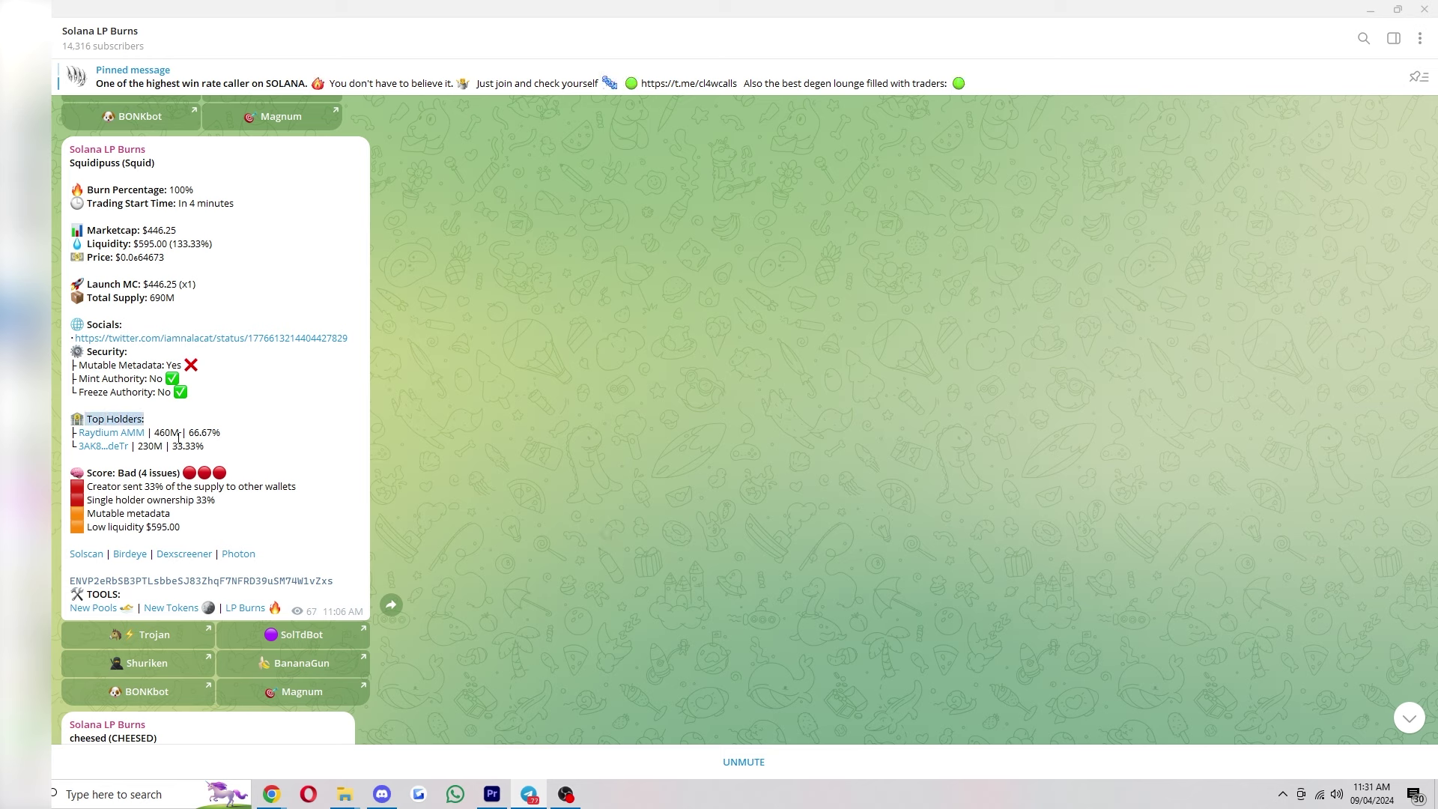
drag(148, 434, 255, 439)
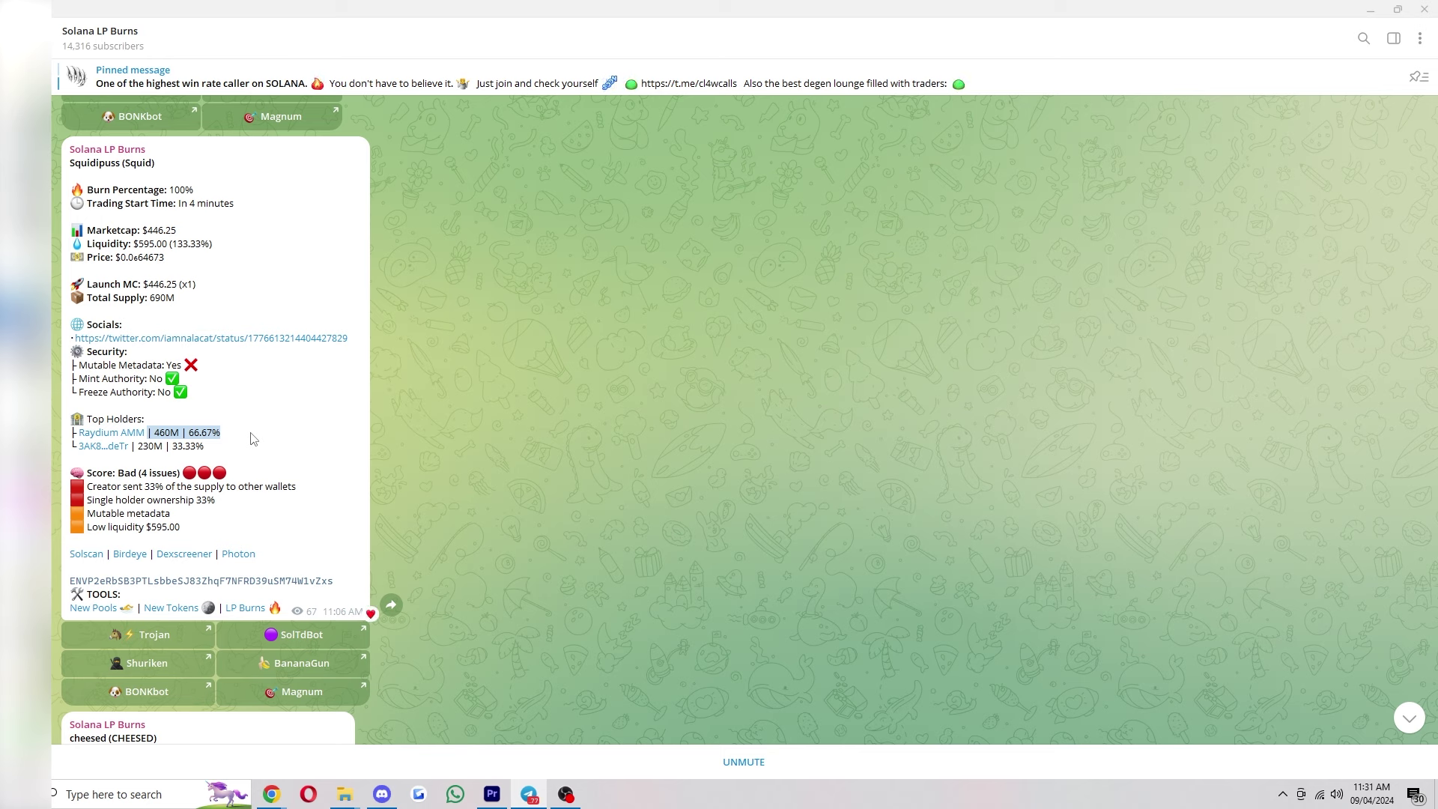
click(205, 451)
drag(204, 451, 72, 468)
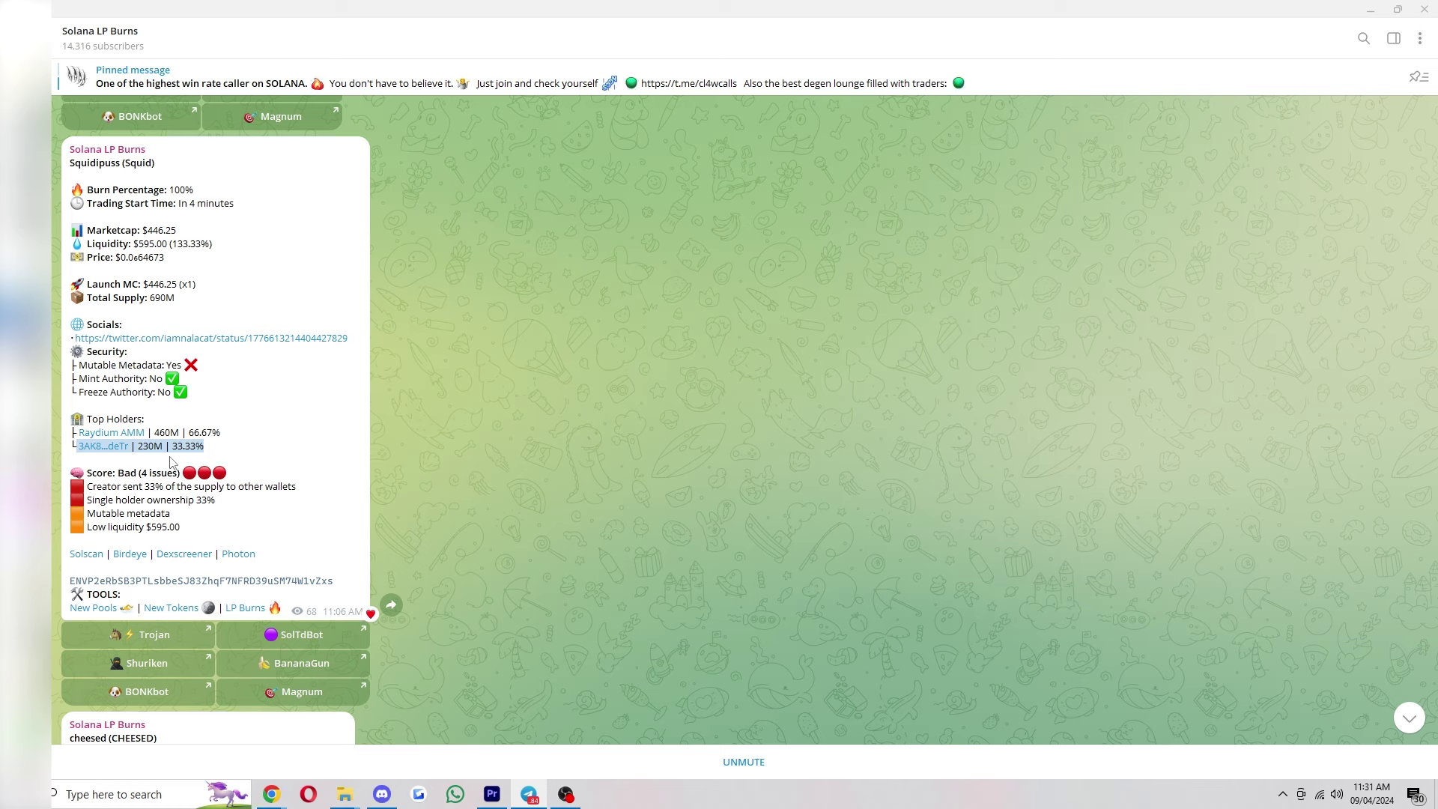
click(171, 462)
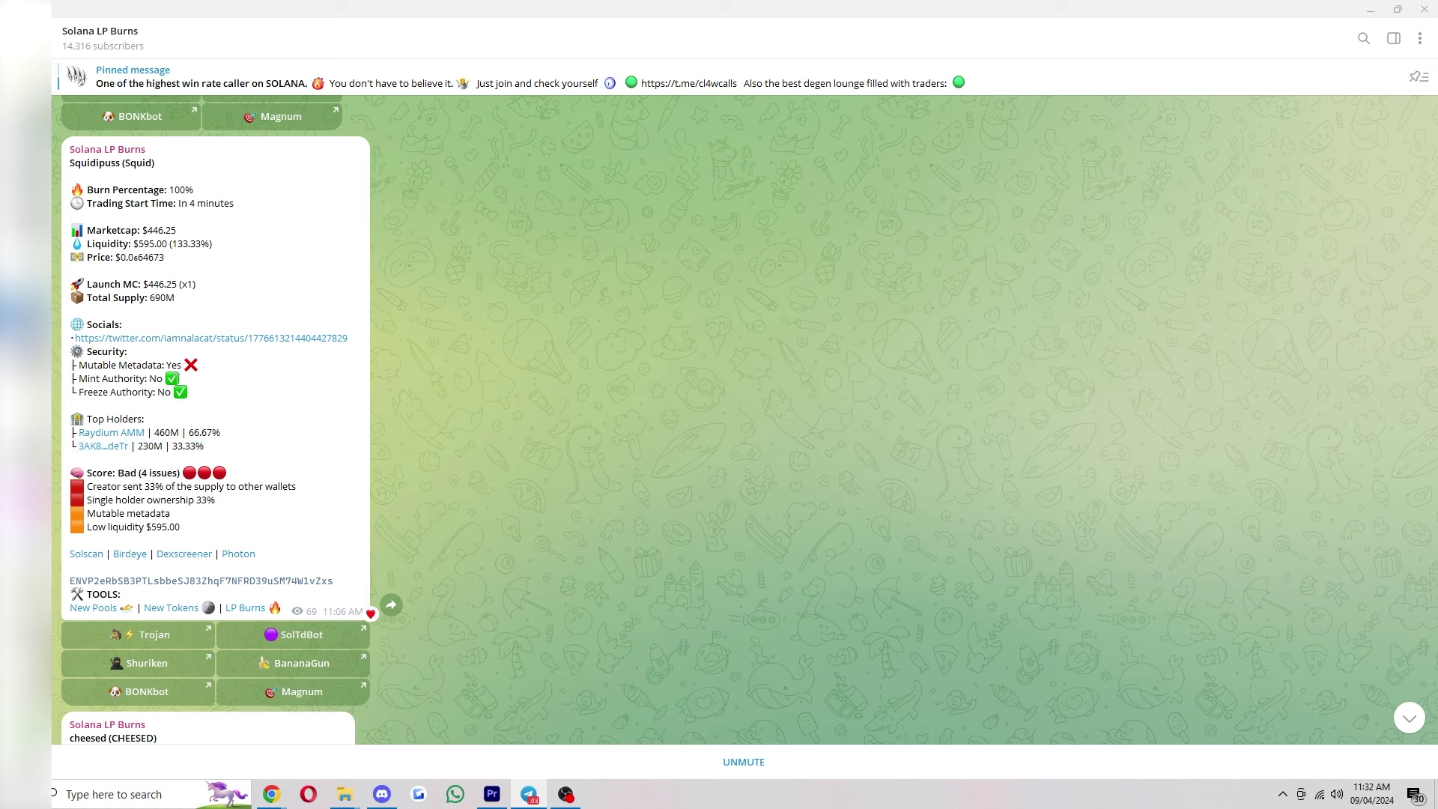
Recheck the Mutable Metadata entry in the Squidipuss alert and clear the text selection.
drag(79, 365, 192, 369)
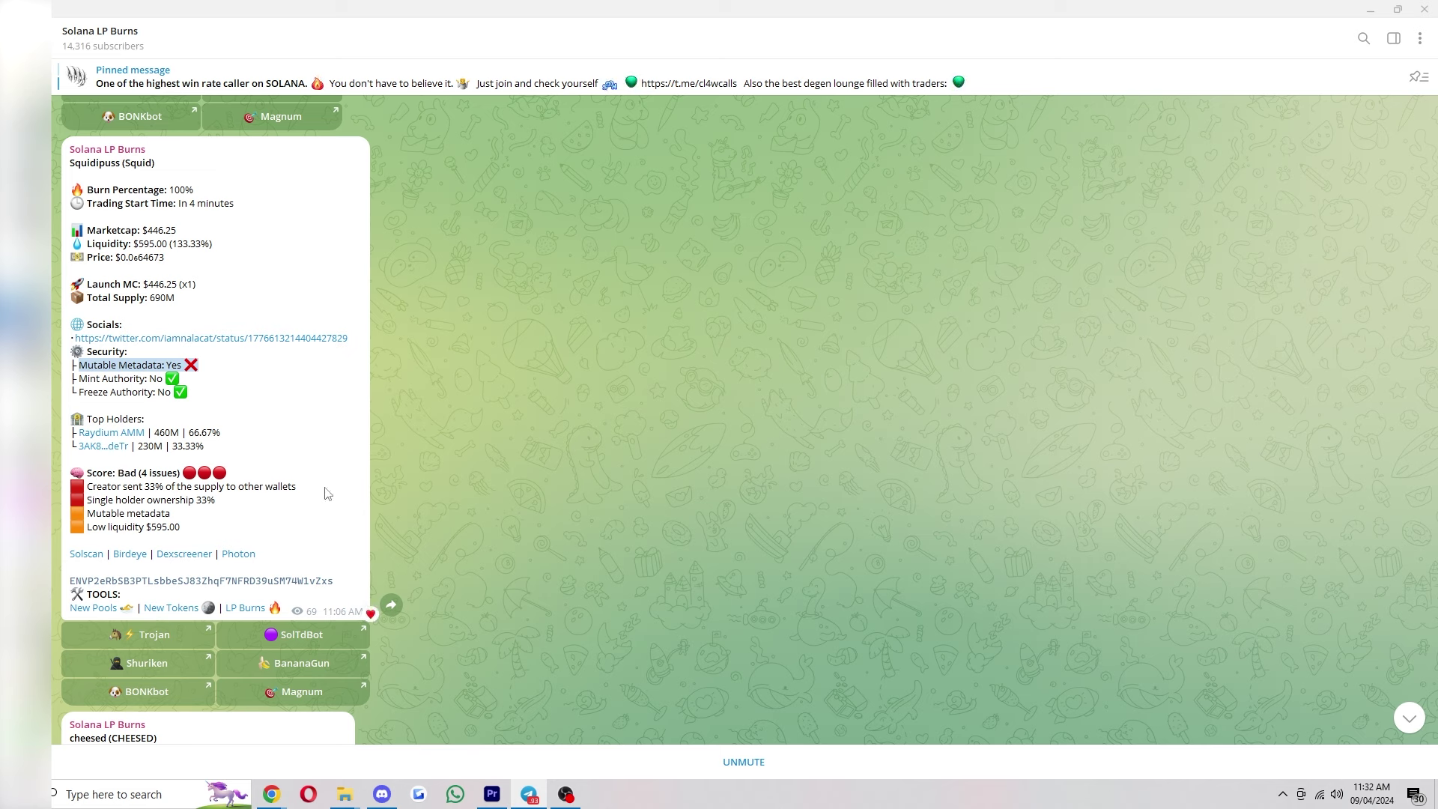
click(172, 170)
click(295, 193)
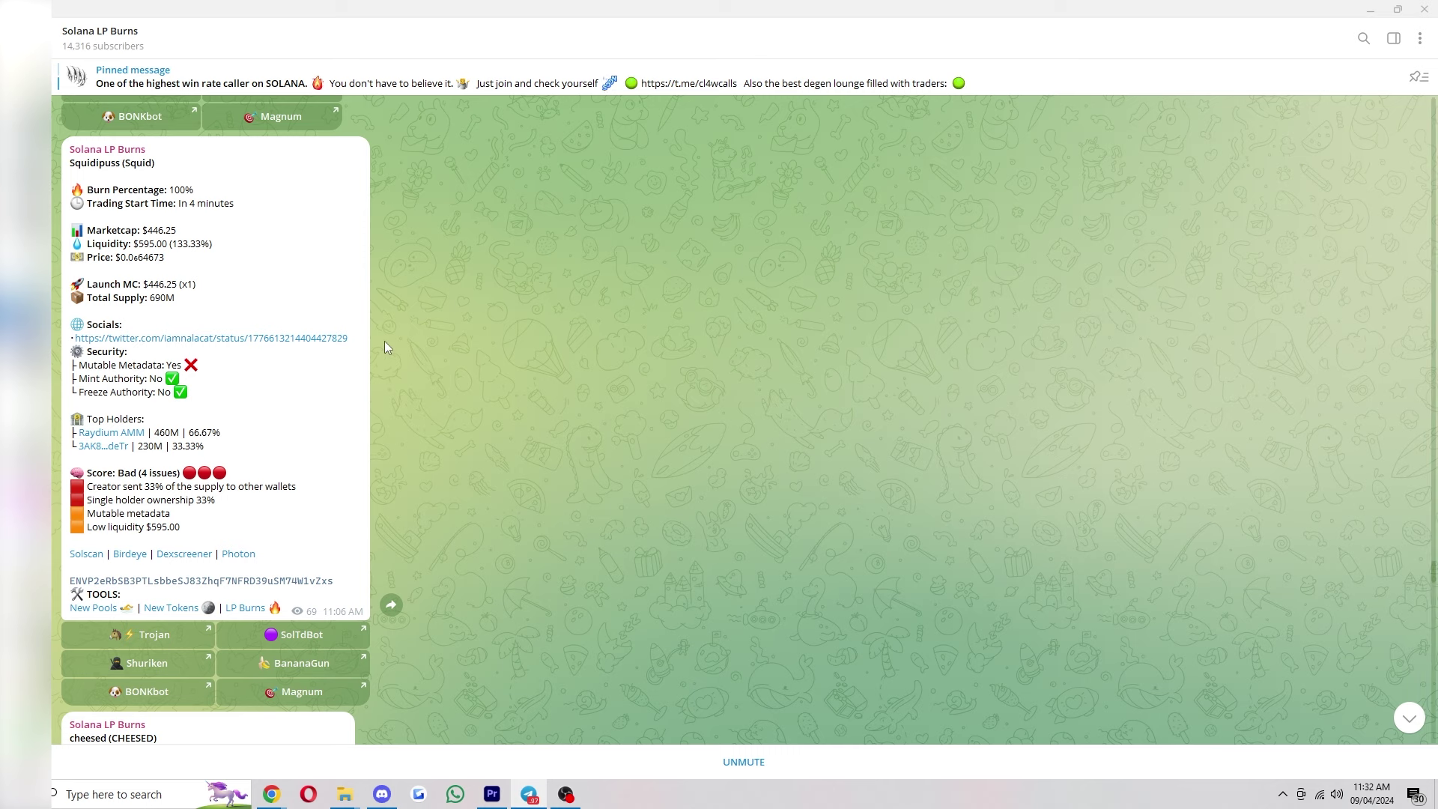
Open the Squidipuss pair on Dexscreener from the alert, rescale its price chart and set the interval to 1 minute.
click(183, 554)
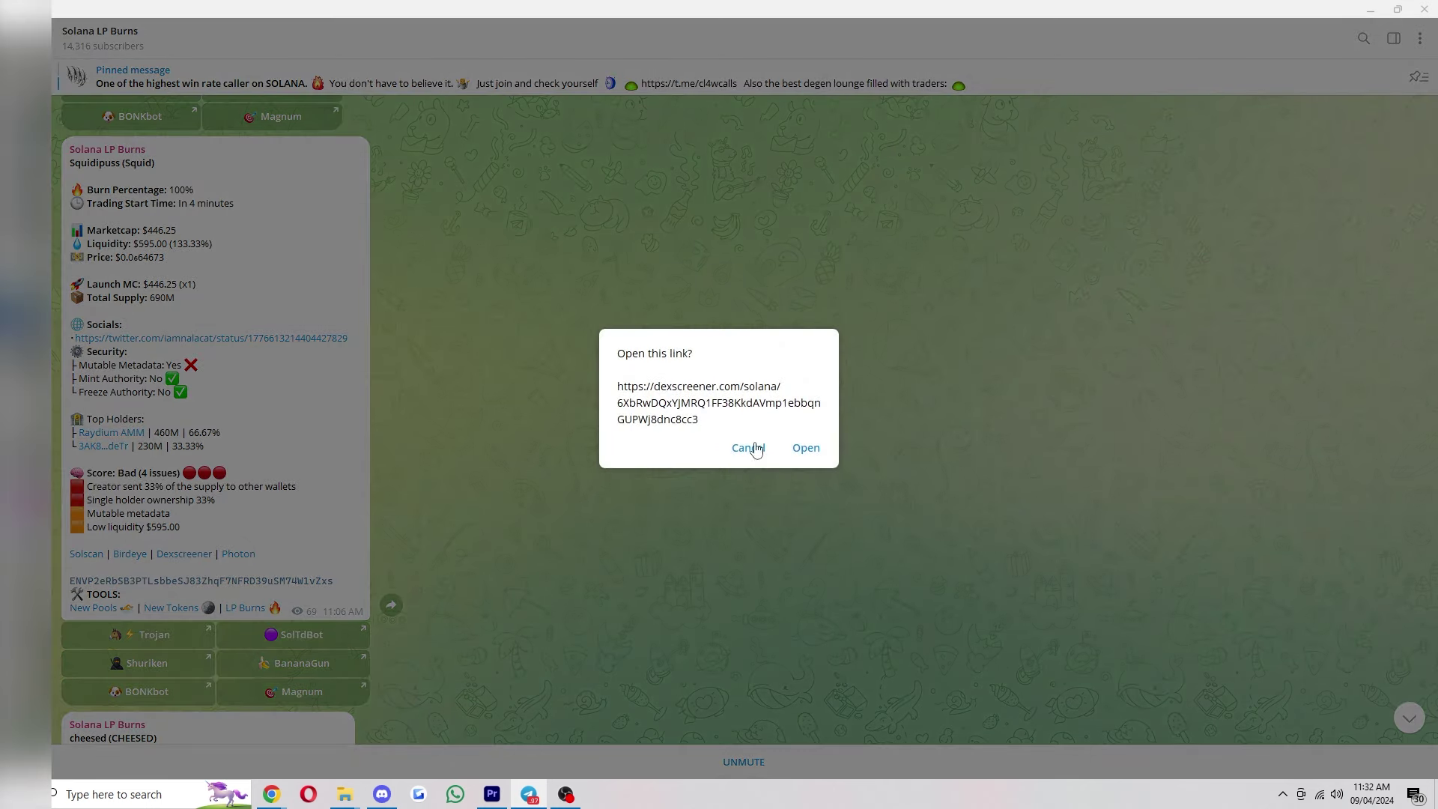
click(807, 447)
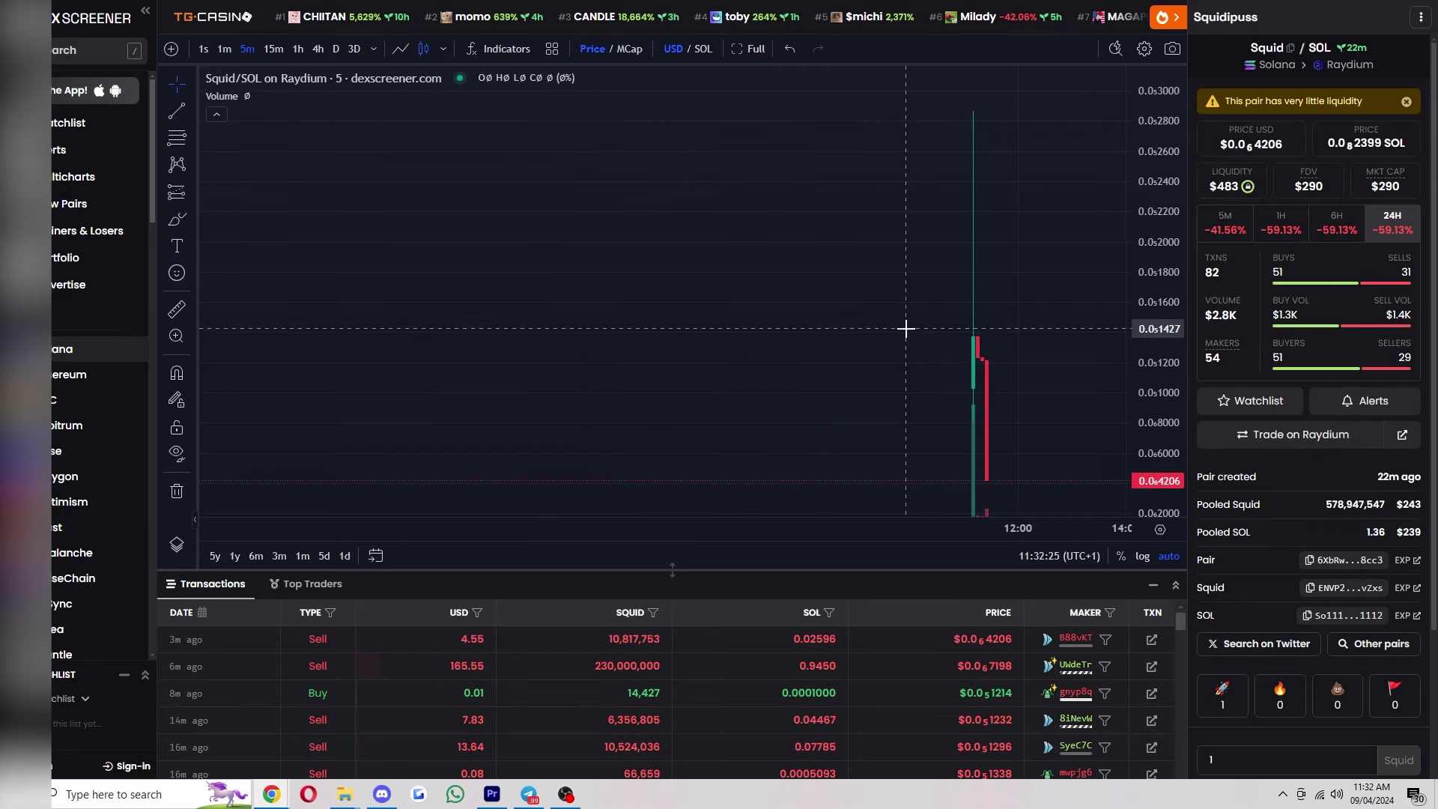
drag(1121, 231, 1121, 392)
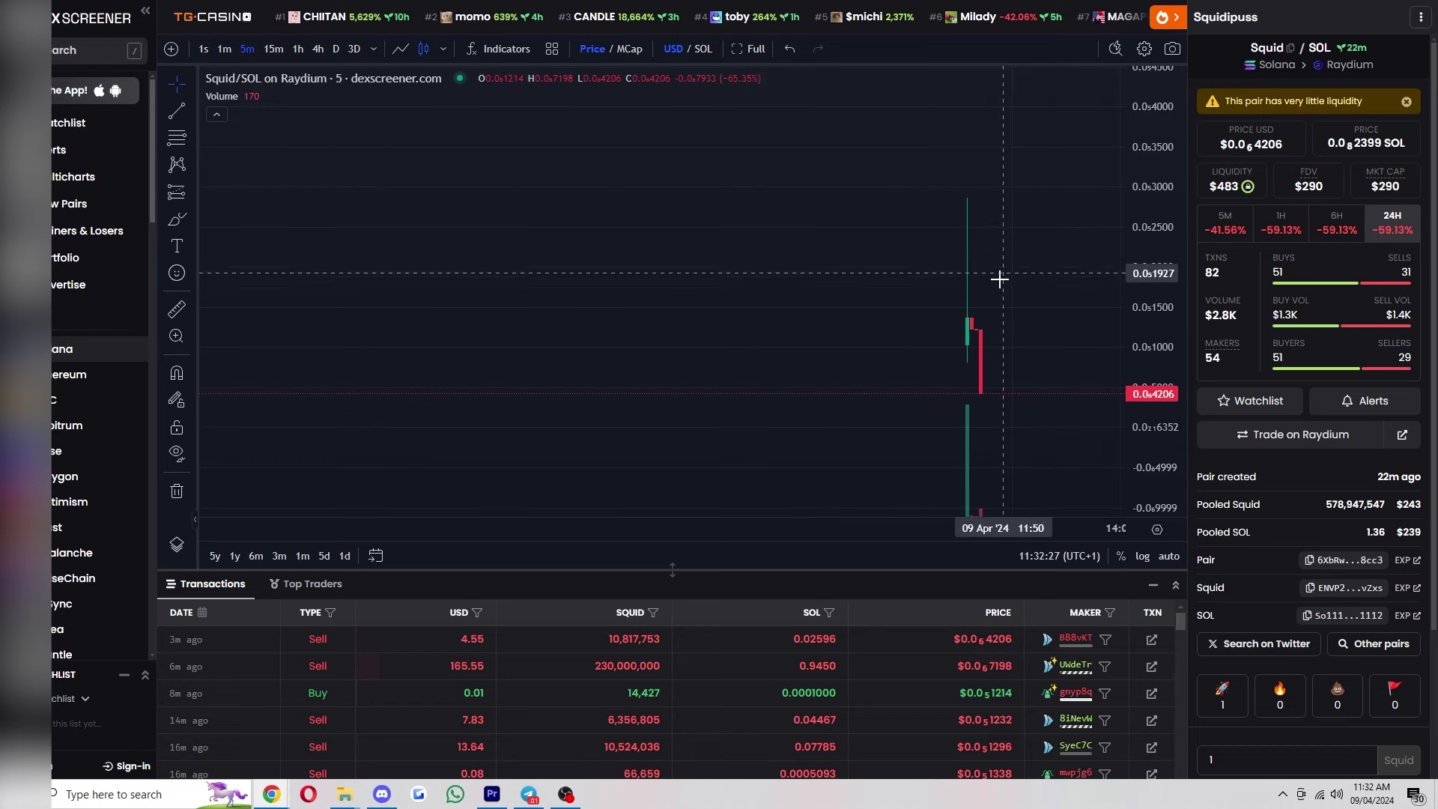
scroll(785, 435, up, 2)
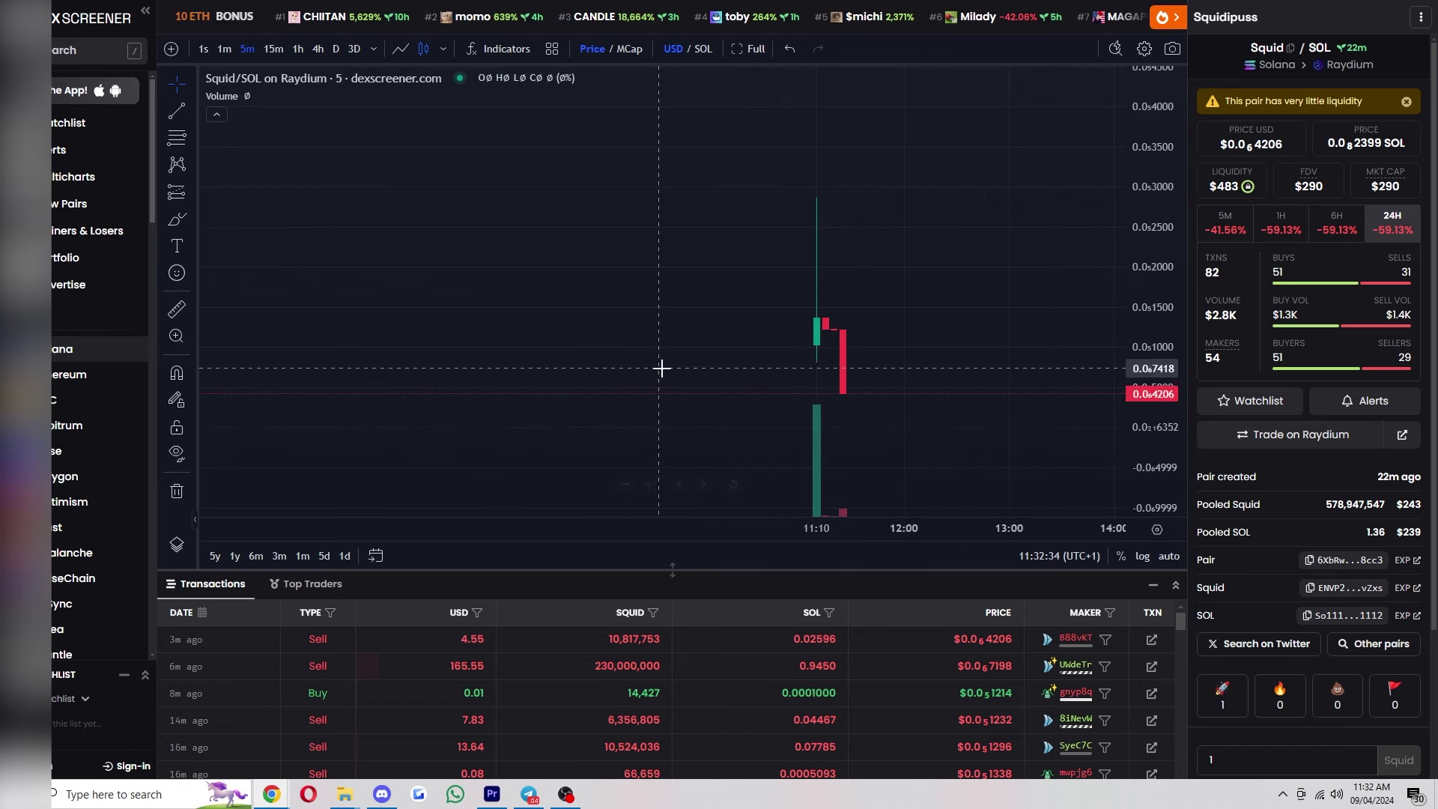
click(223, 48)
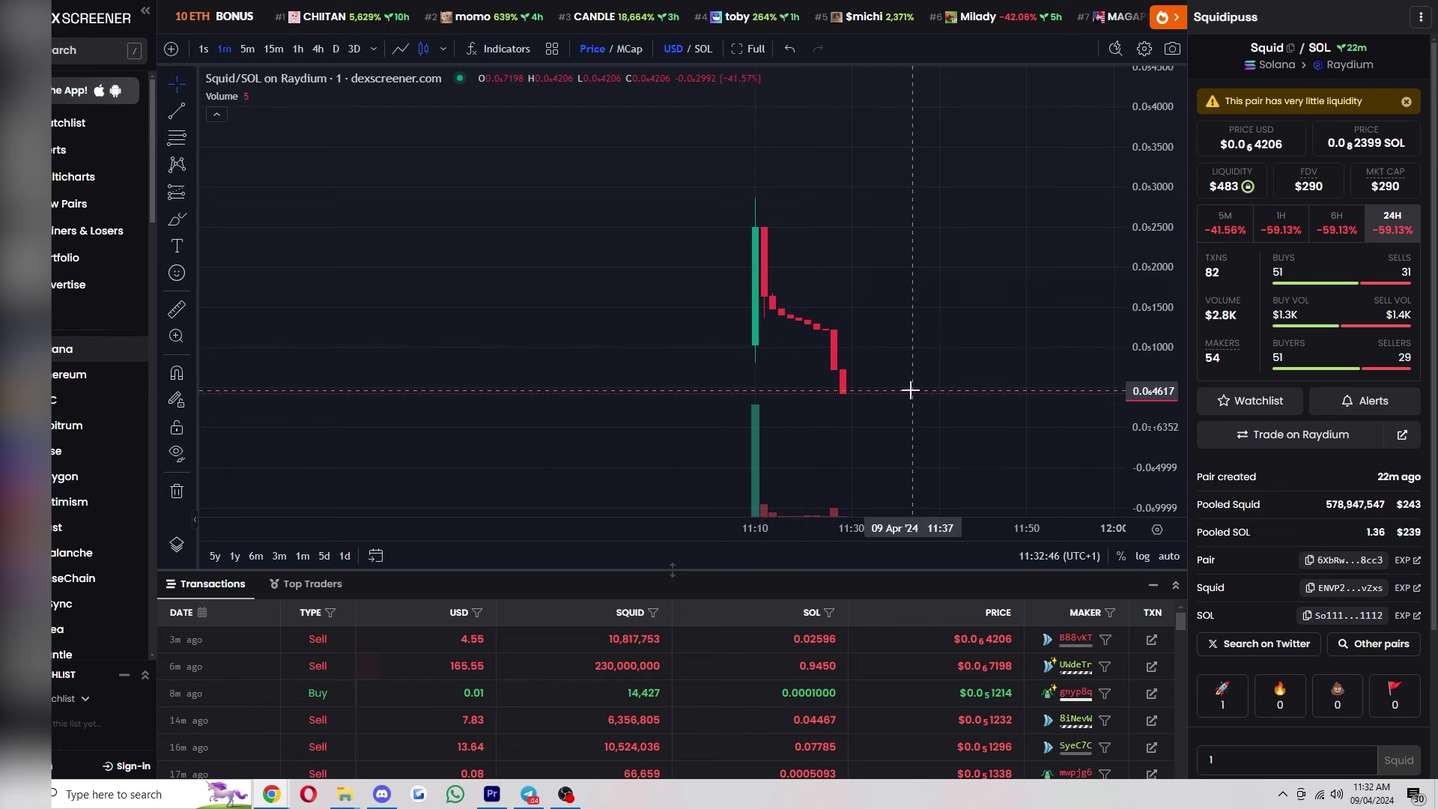
Switch back to Telegram and review the trading start time and security entries in the Squidipuss alert.
key(alt+Tab)
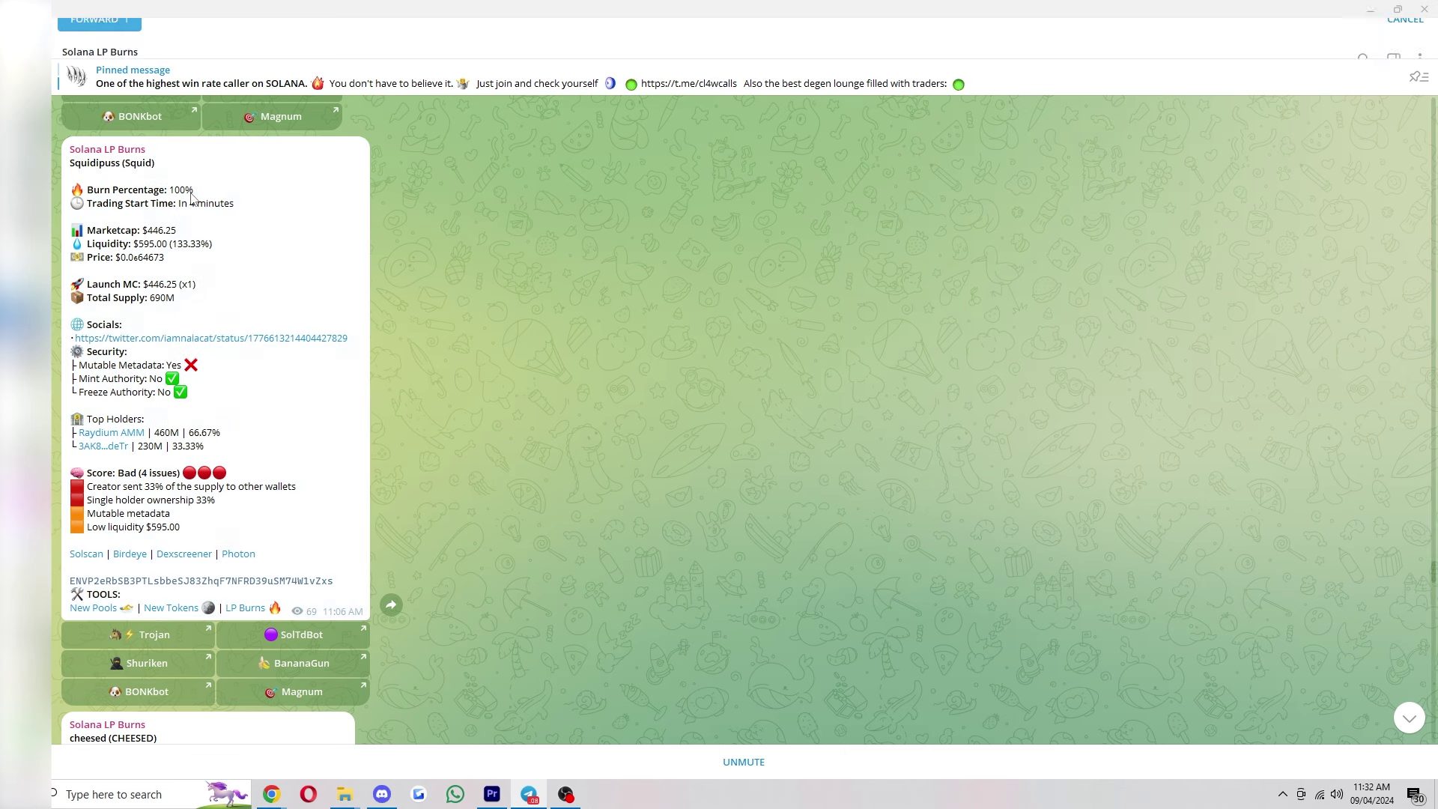
mouse_move(248, 197)
mouse_down()
mouse_move(77, 208)
mouse_move(72, 196)
mouse_up()
mouse_move(209, 395)
mouse_down()
mouse_move(66, 366)
mouse_move(187, 393)
mouse_up()
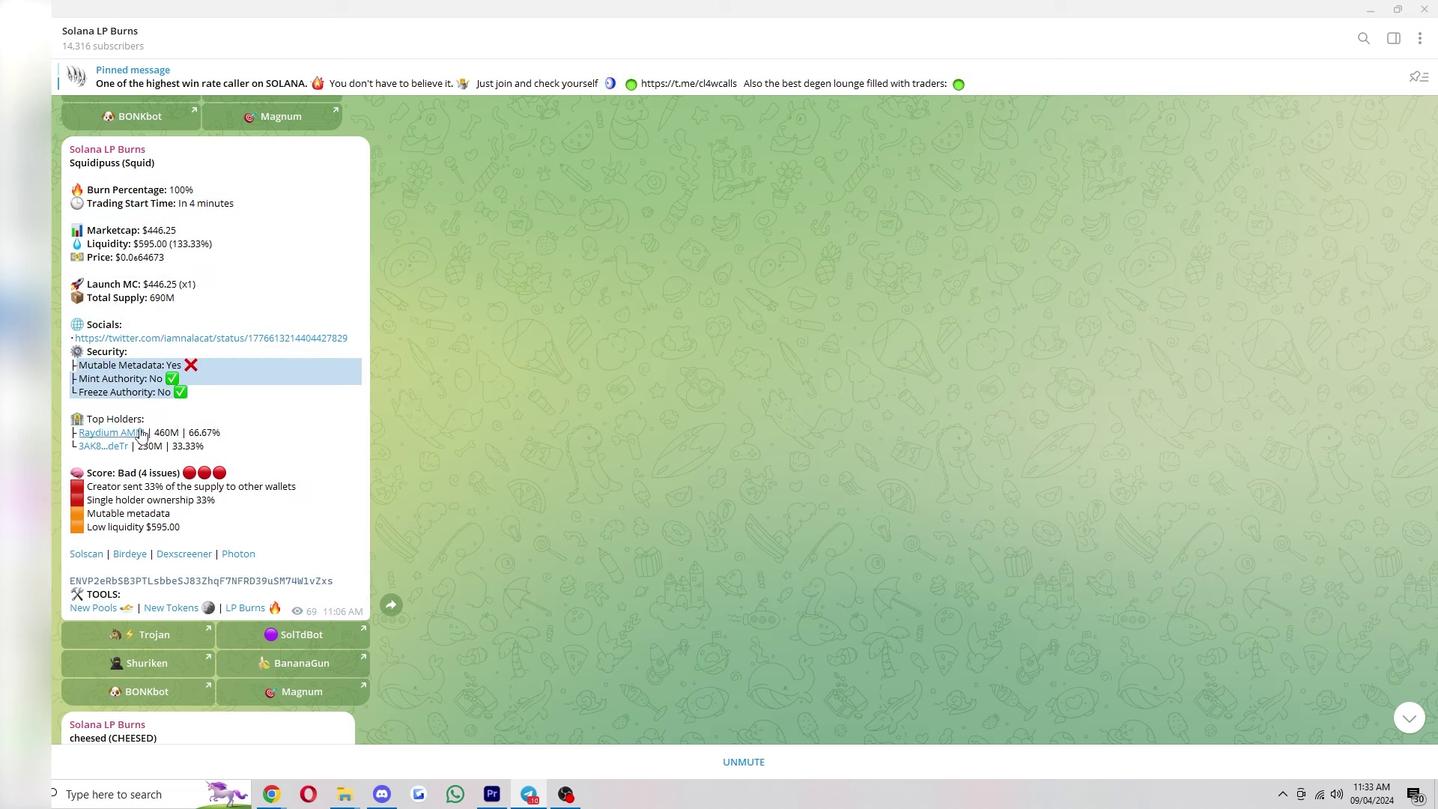
Copy a token's contract address and send the CATWITHOUTHAT contract address to the Sol Trading Bot chat.
key(ctrl+c)
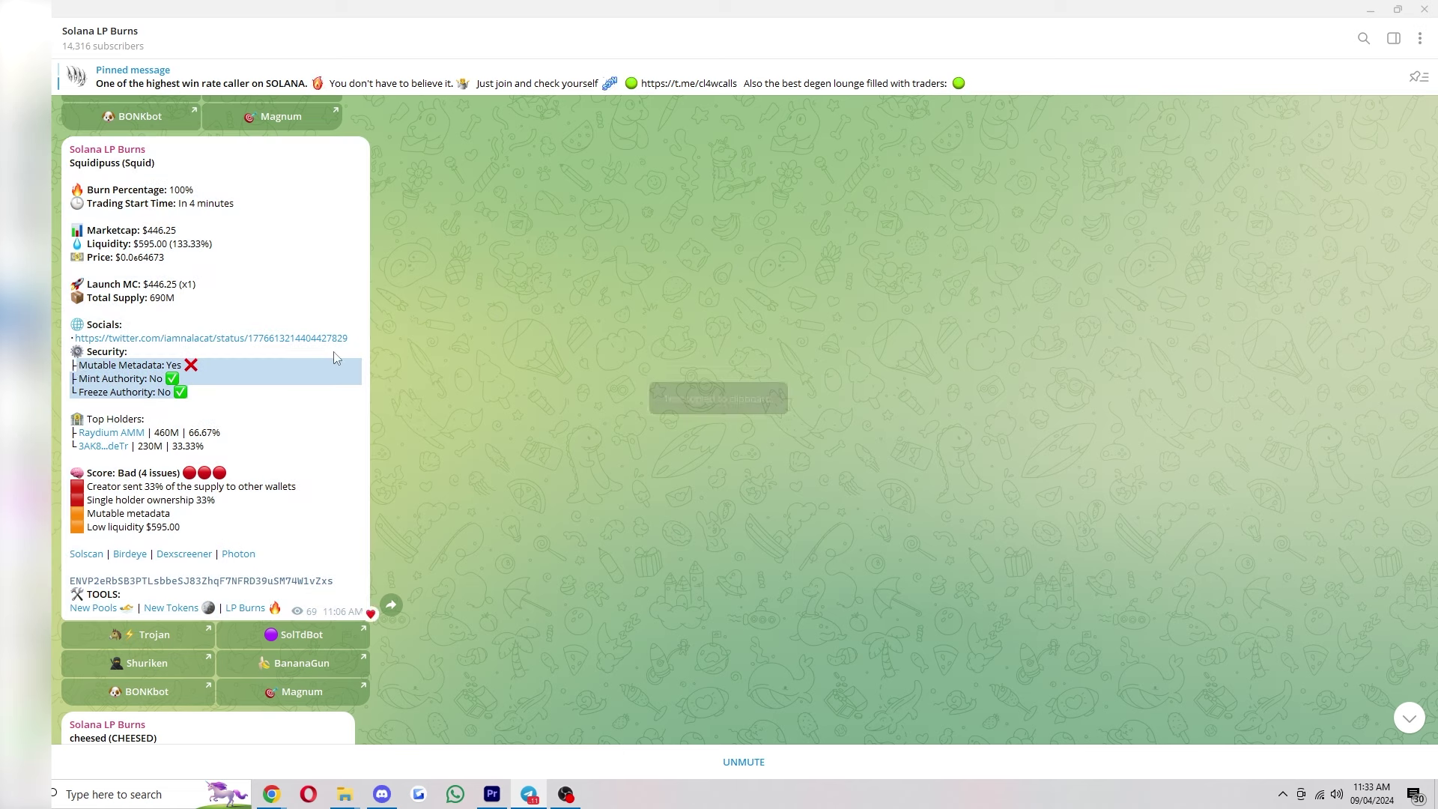
click(172, 583)
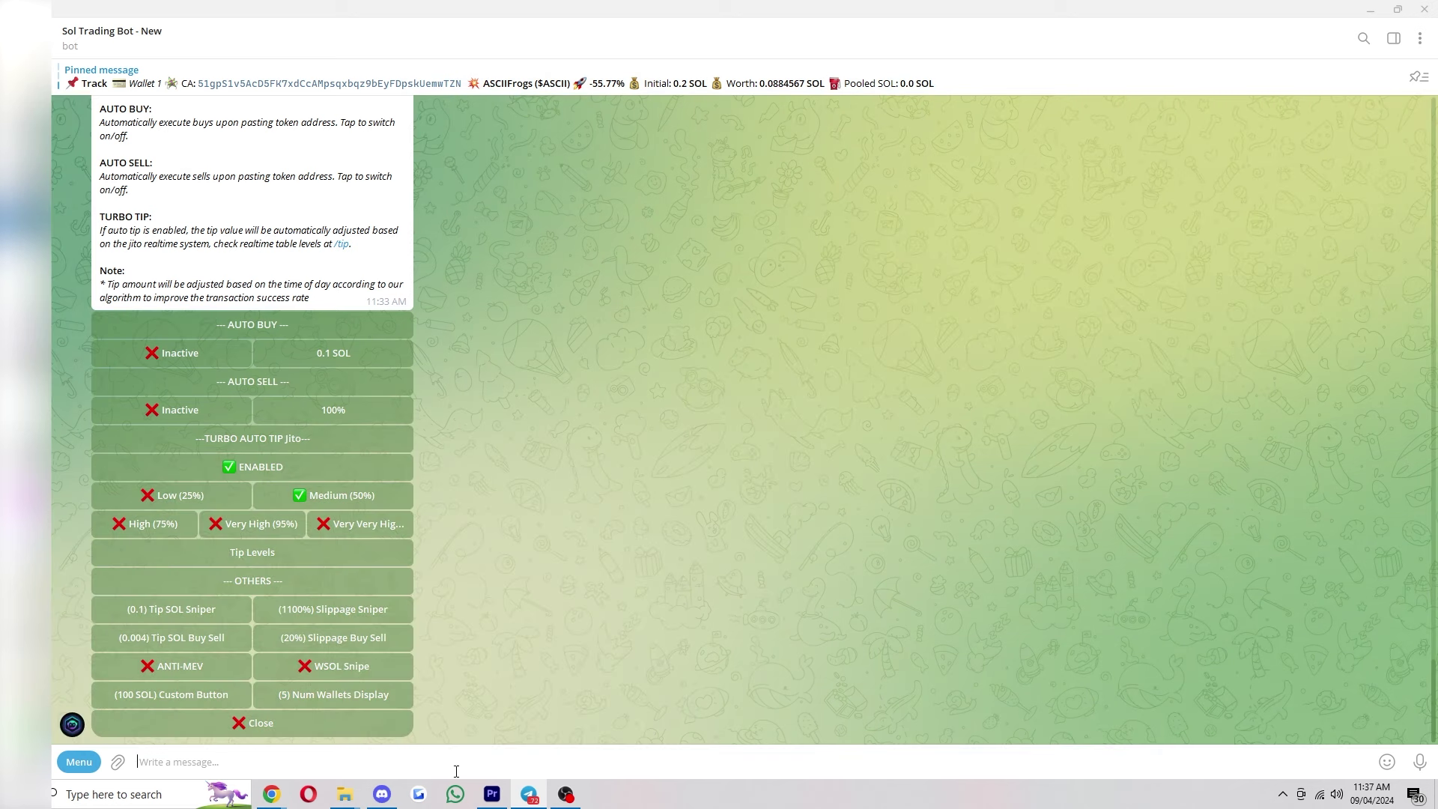
key(ctrl+v)
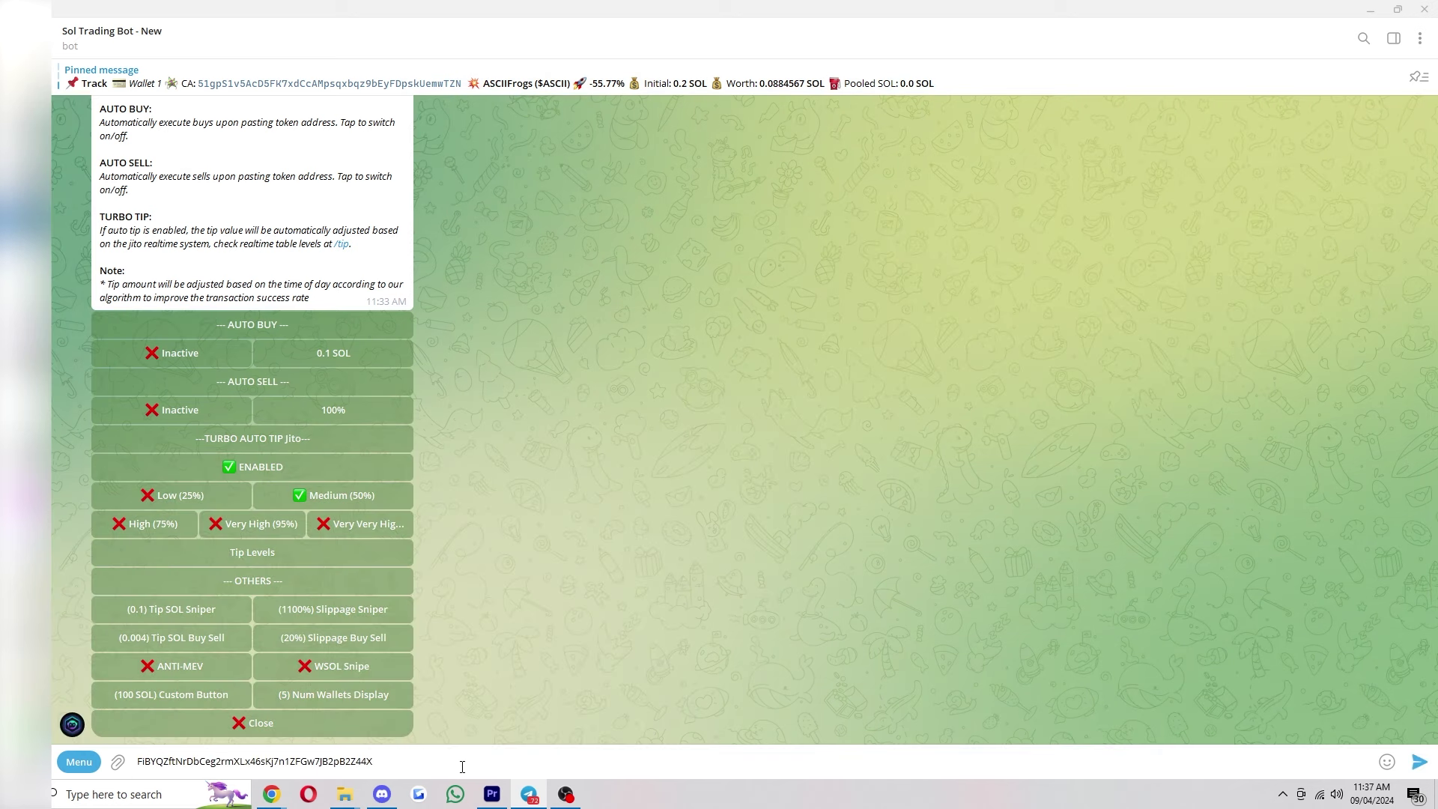
key(Return)
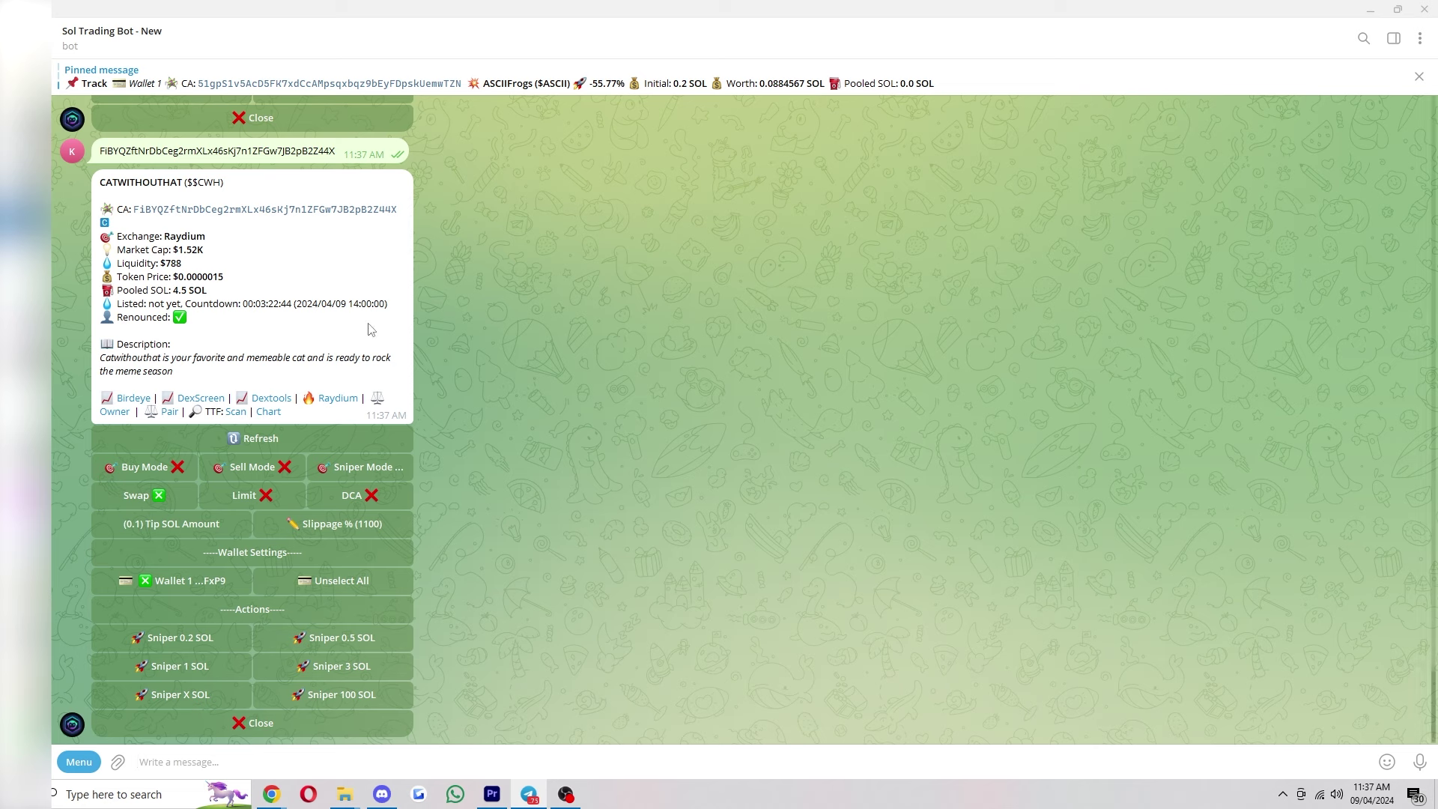
Review the listing countdown and market cap in the bot's CATWITHOUTHAT token summary.
drag(101, 303, 381, 301)
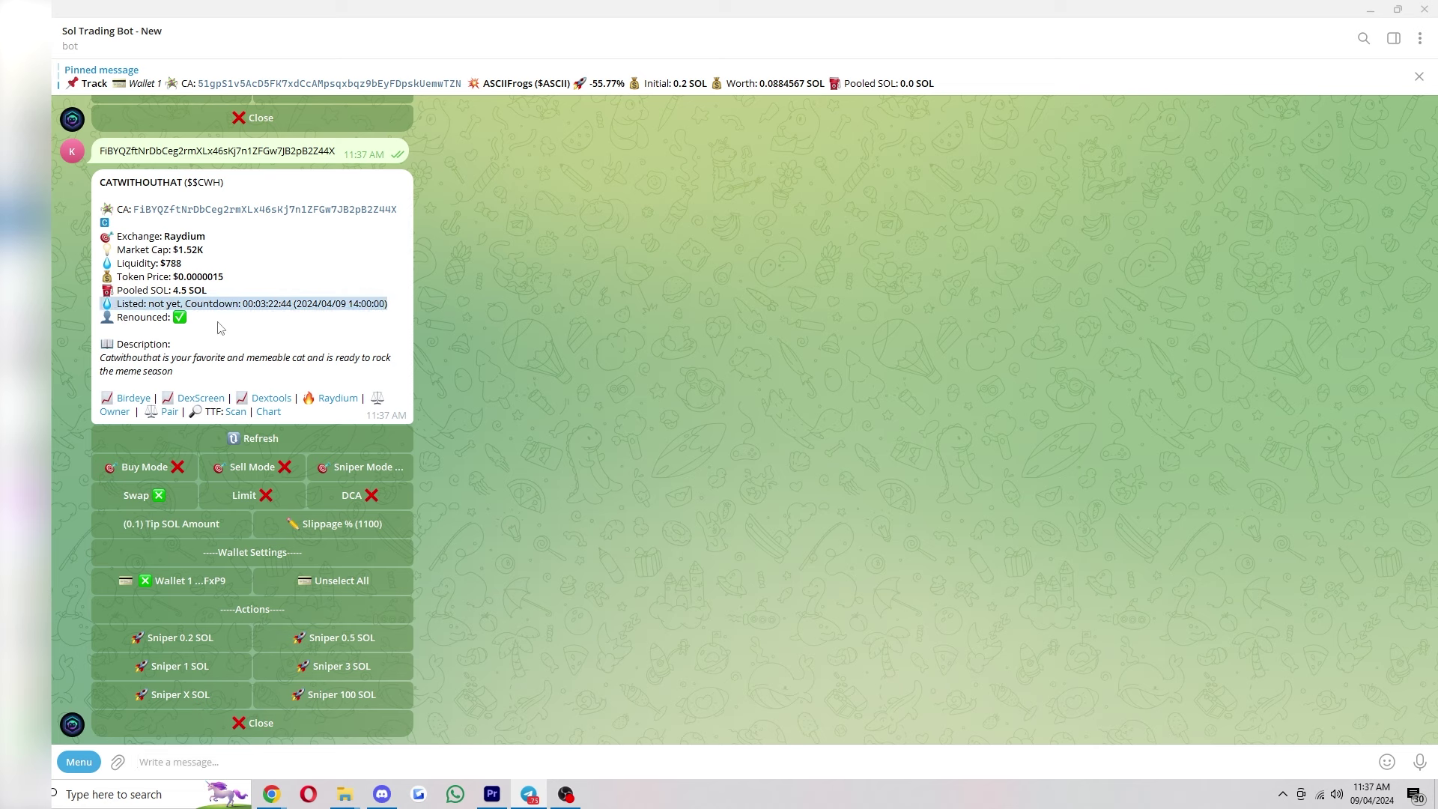
click(346, 255)
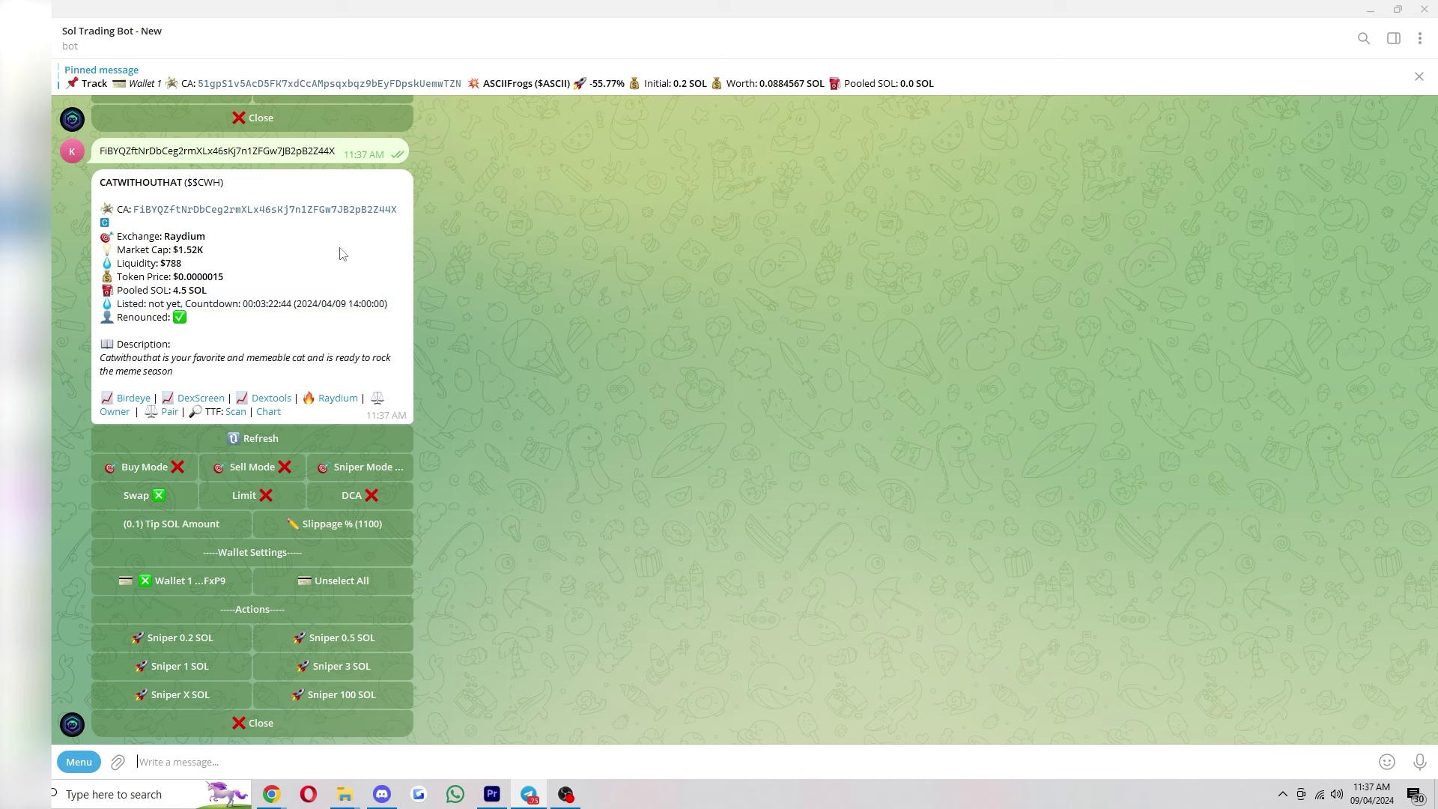
drag(118, 250, 204, 250)
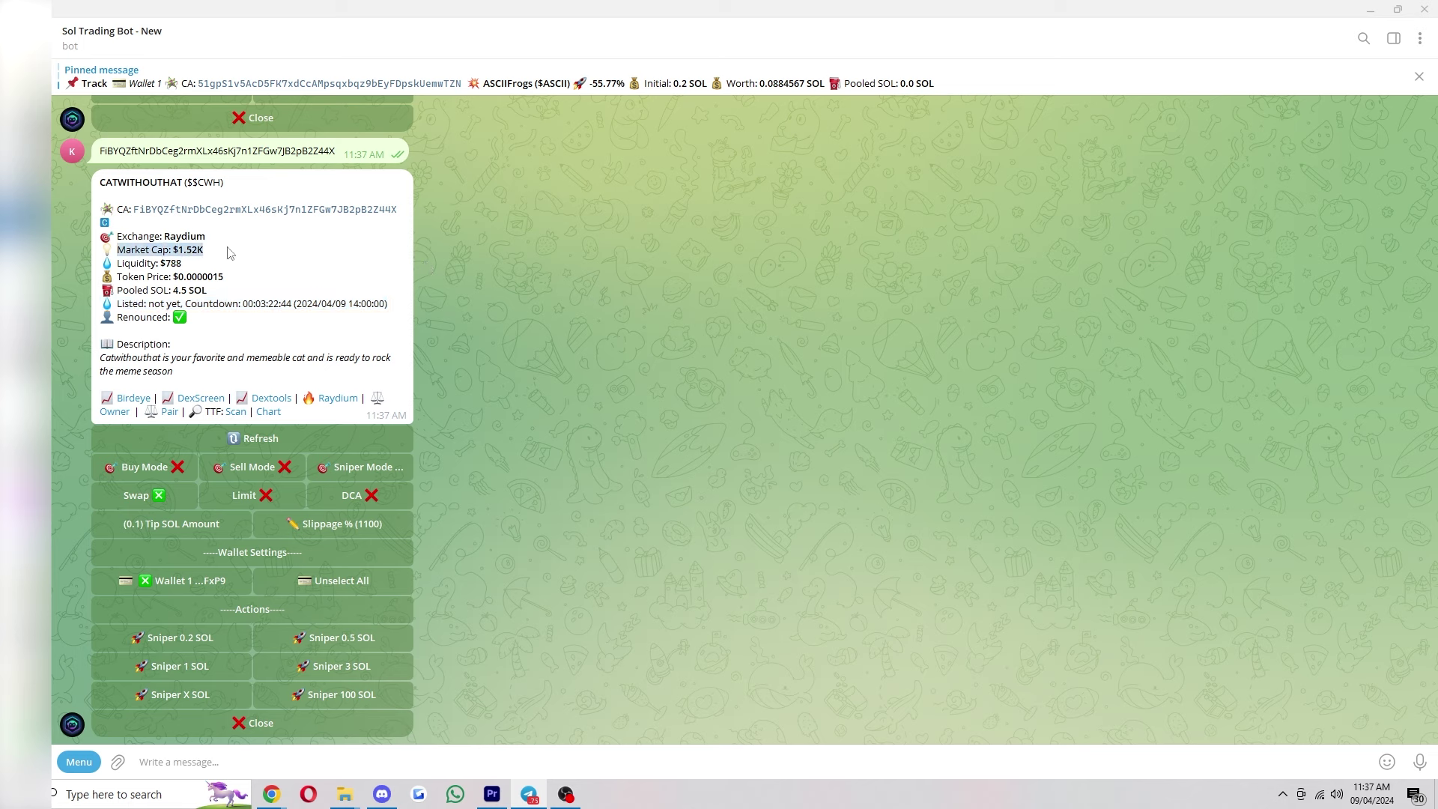
double_click(305, 273)
double_click(248, 274)
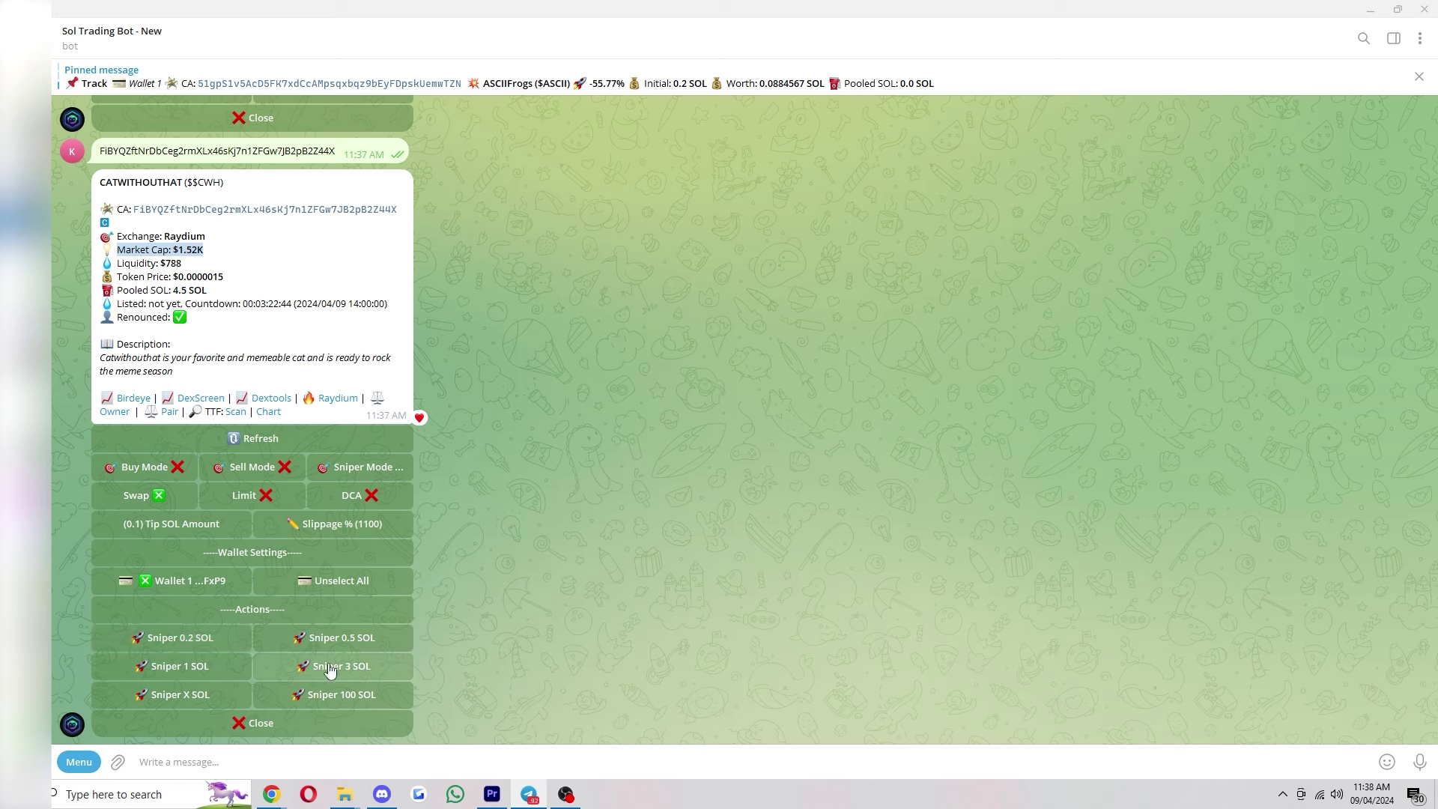
Place a custom-amount sniper order of 0.001 SOL for CATWITHOUTHAT.
click(196, 701)
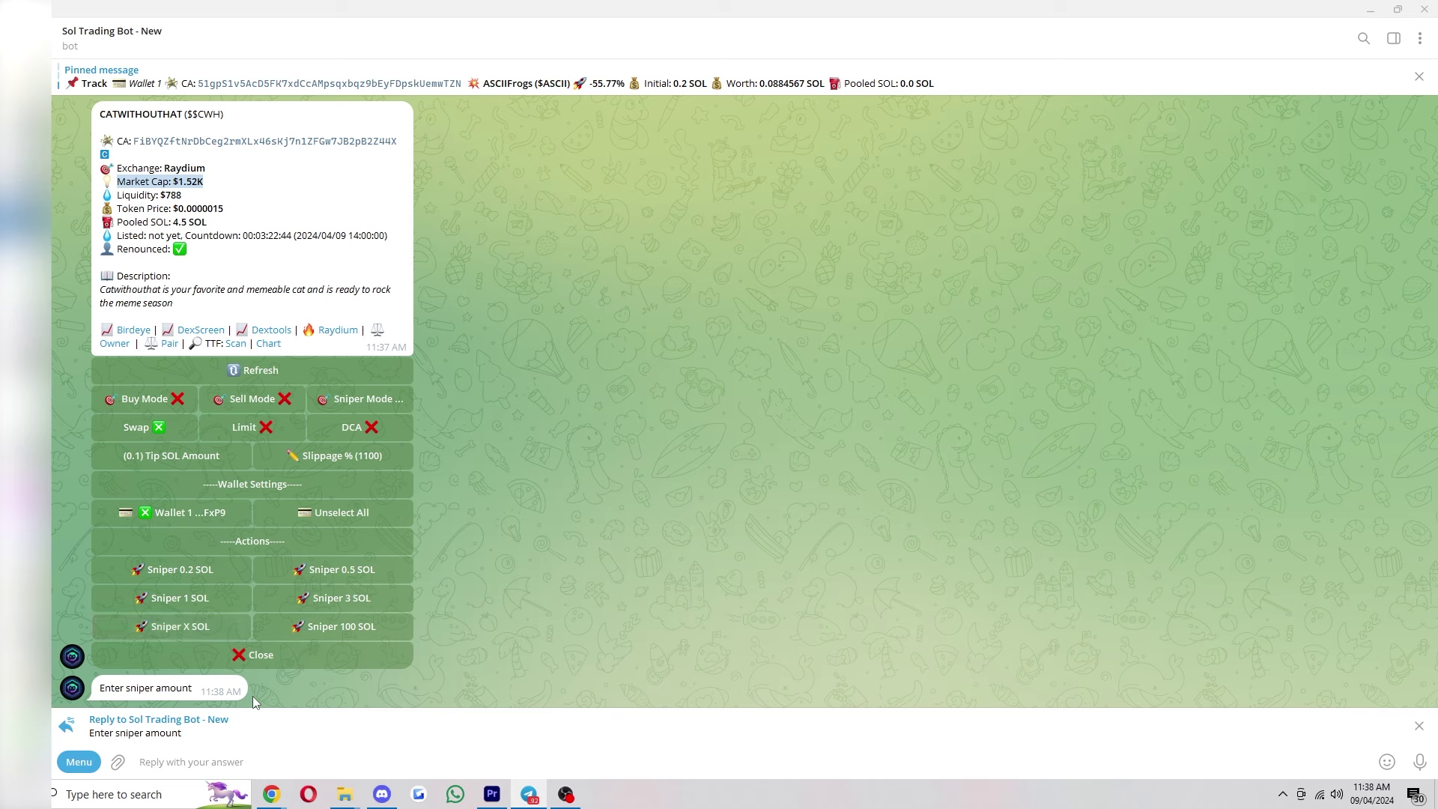
click(252, 764)
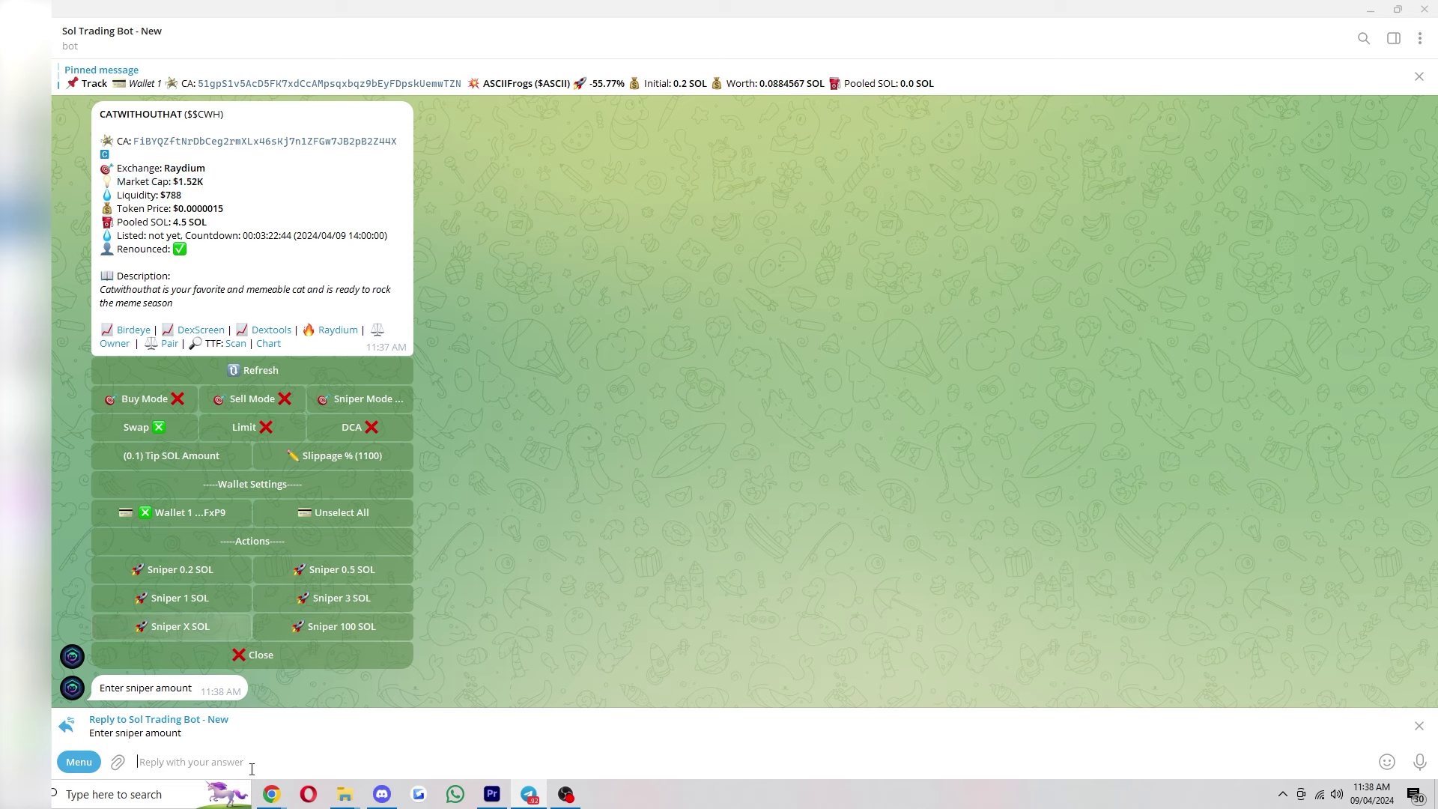
text(0.001)
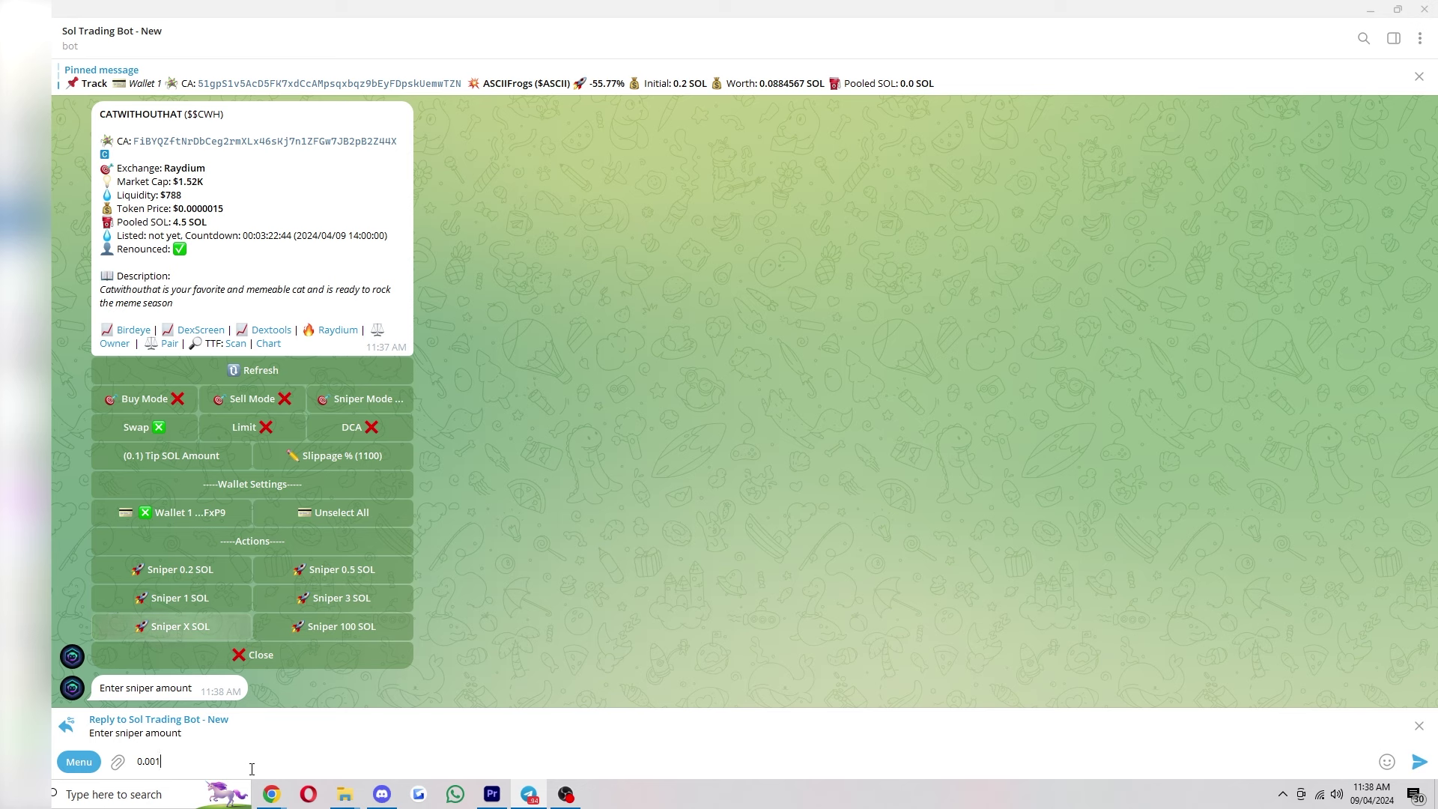
key(Return)
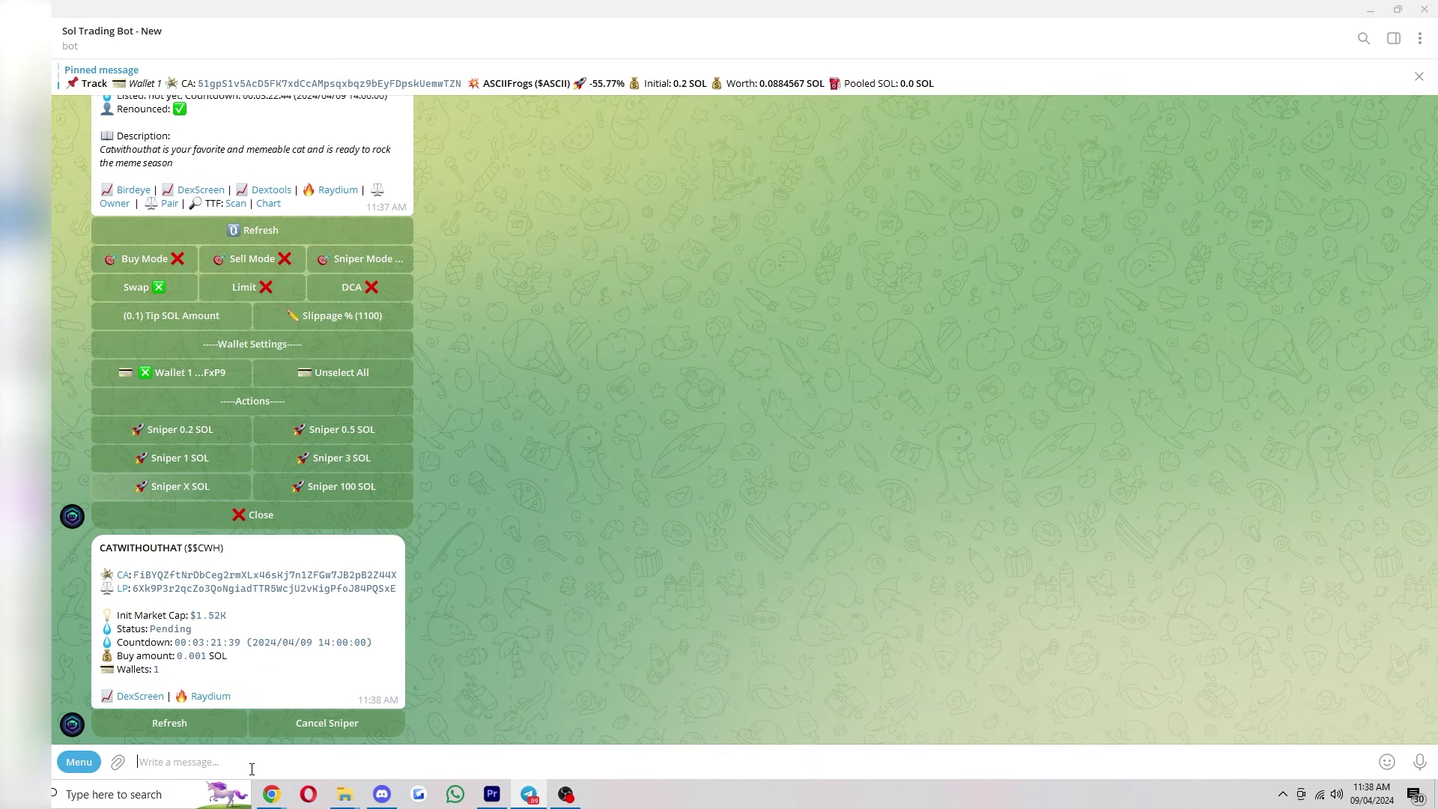
Check the buy amount, wallet count and countdown in the CATWITHOUTHAT sniper order message.
drag(151, 656, 235, 666)
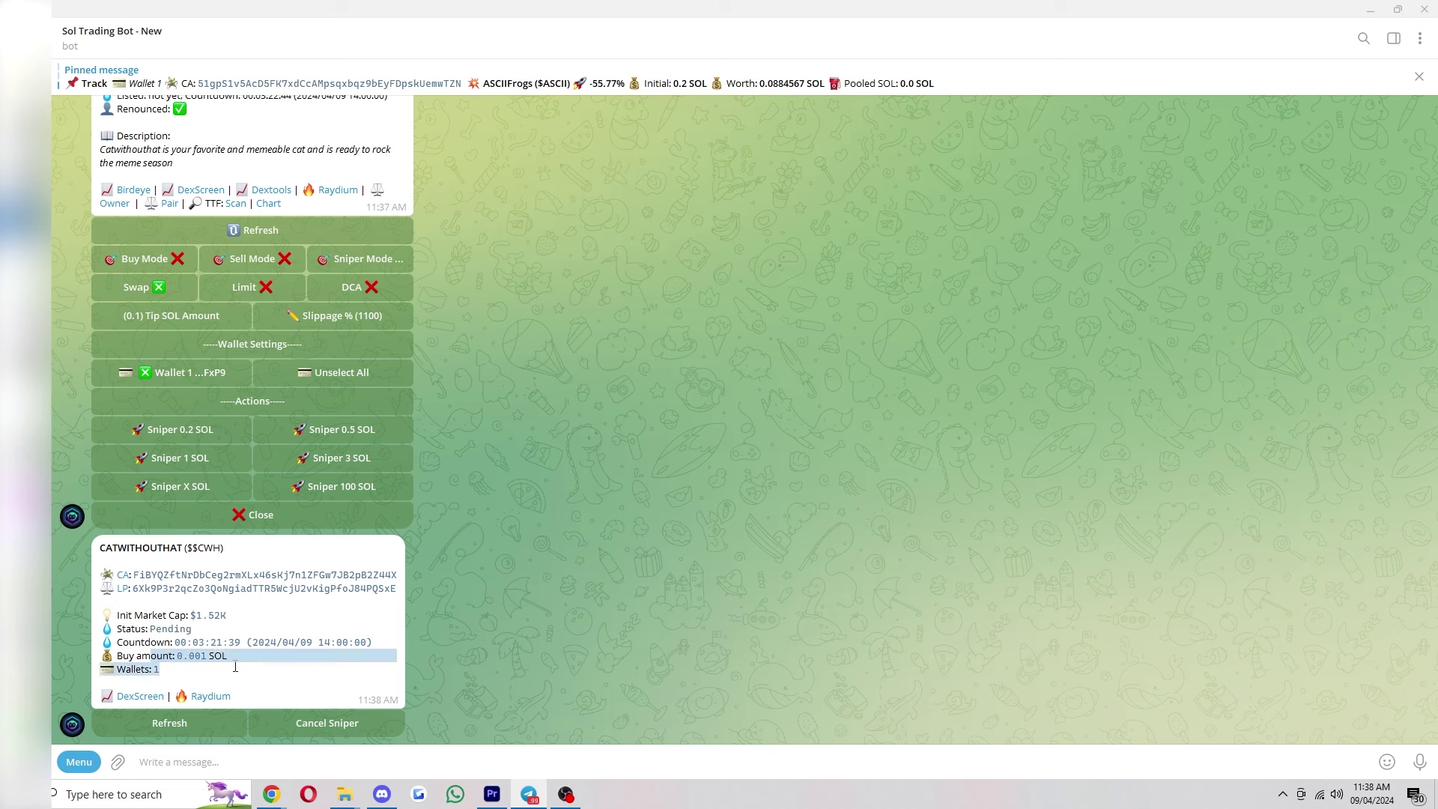
click(278, 691)
drag(128, 642, 244, 649)
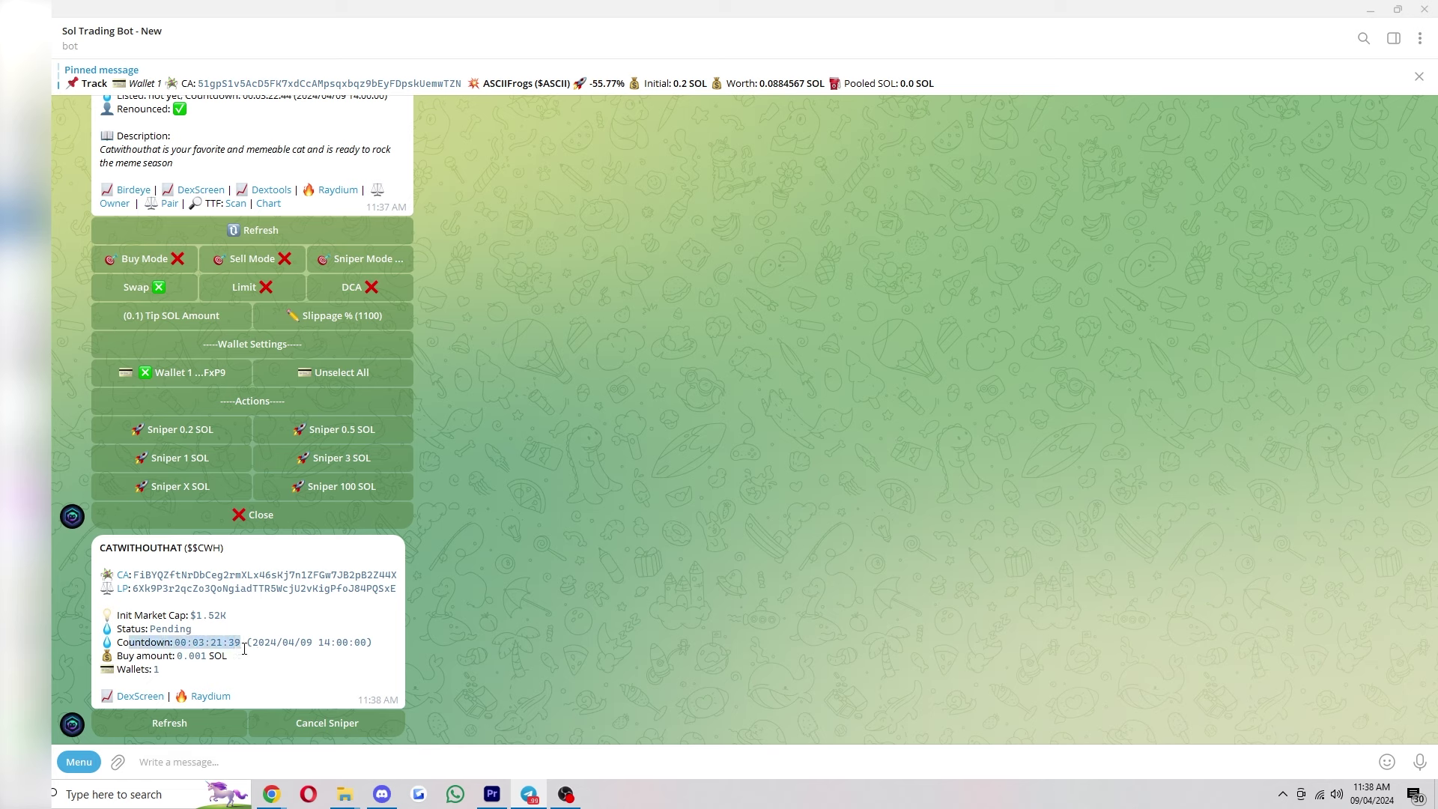
double_click(312, 656)
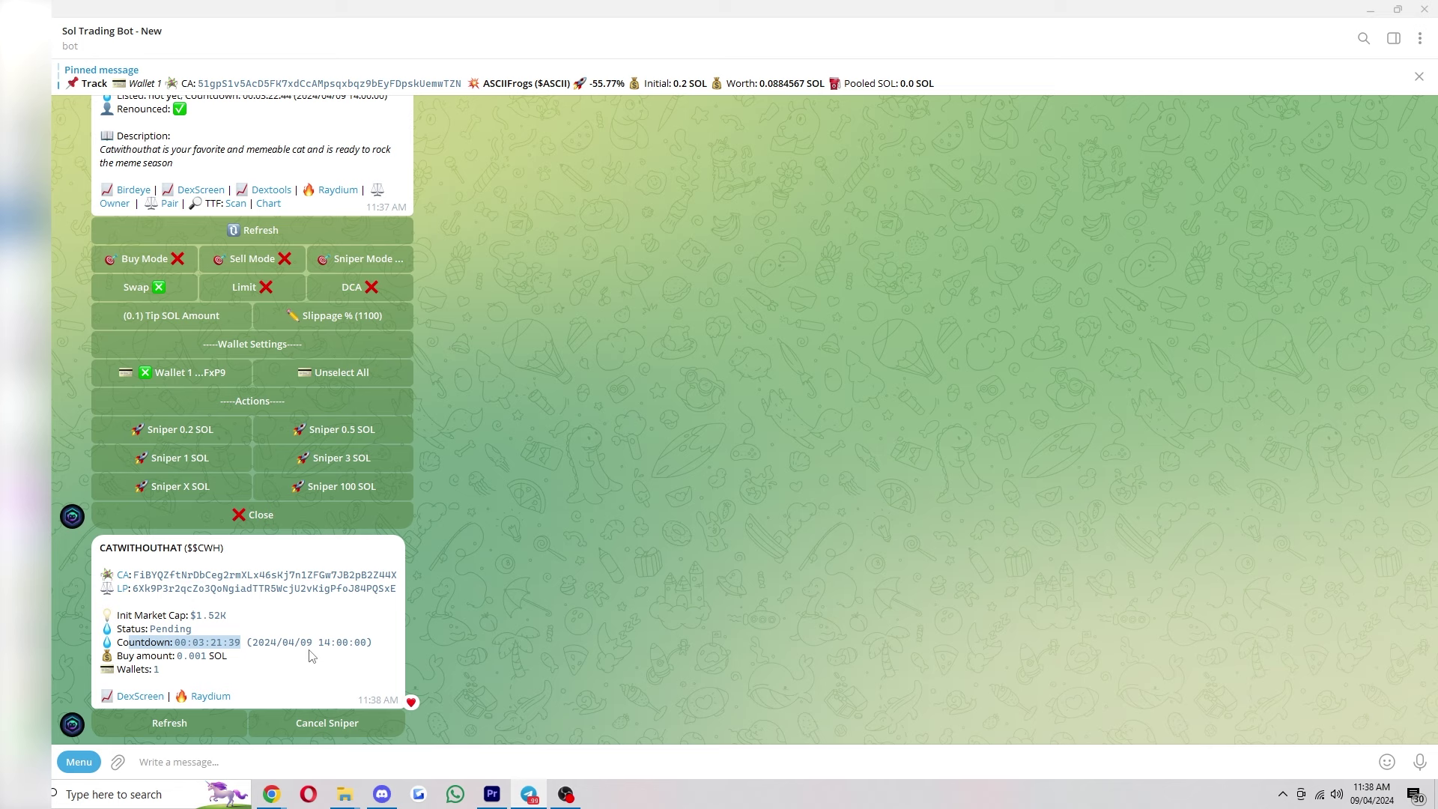